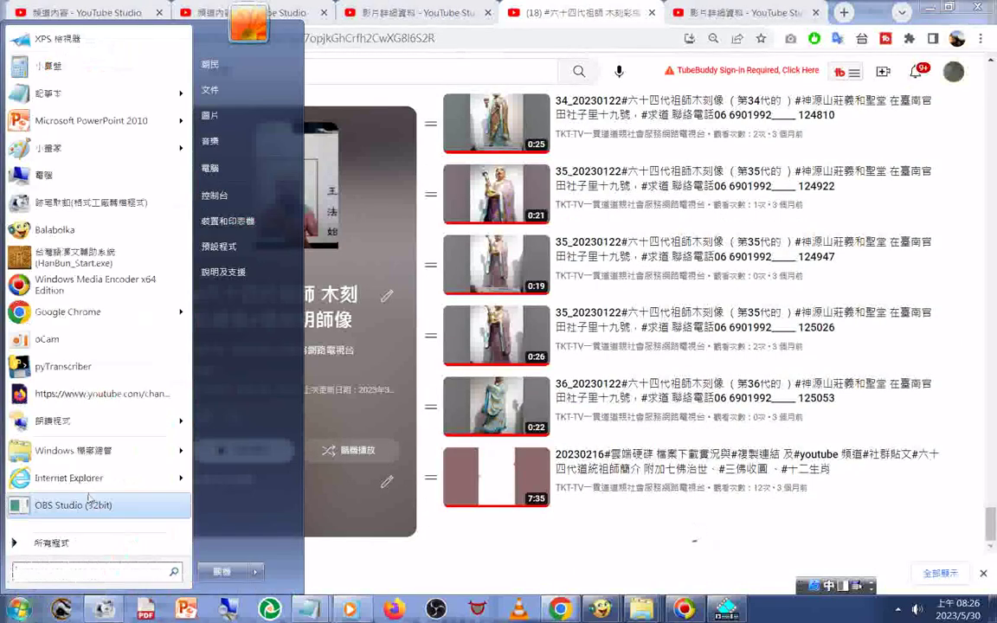
# Search the computer for files matching 202301 and open the full list of results.
pyautogui.write('20230122')
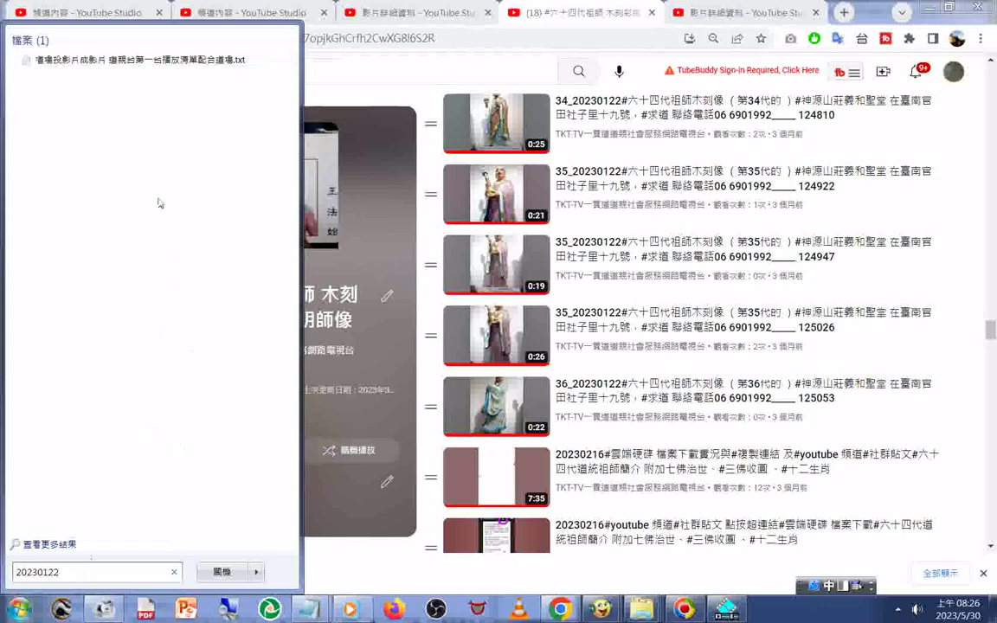
pyautogui.press('BackSpace')
pyautogui.press('BackSpace')
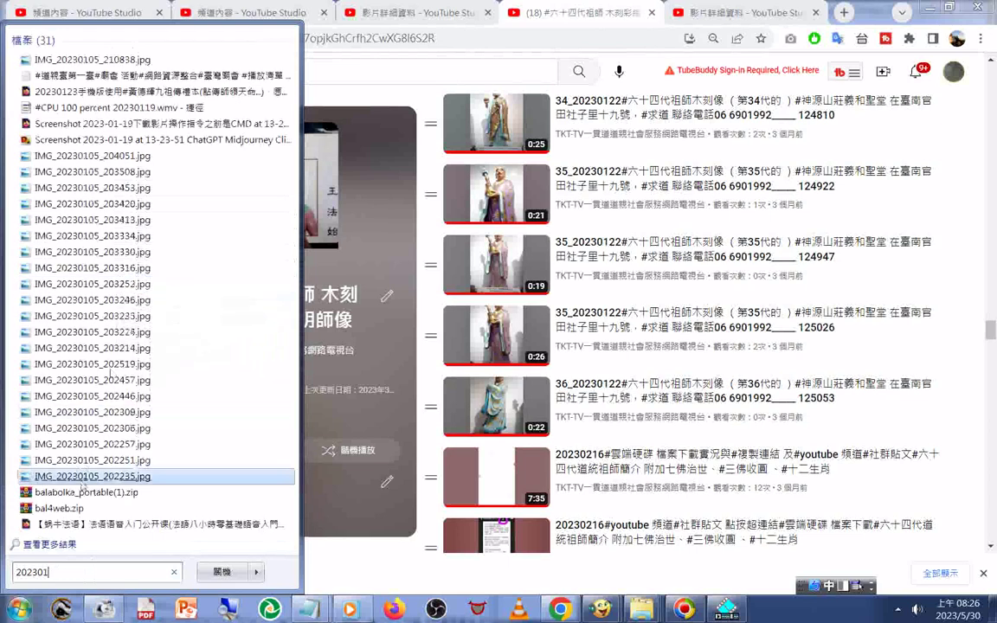
pyautogui.click(67, 544)
# Copy the images from IMG_20230105_204051.jpg through IMG_20230105_202235.jpg in the search results.
pyautogui.click(204, 236)
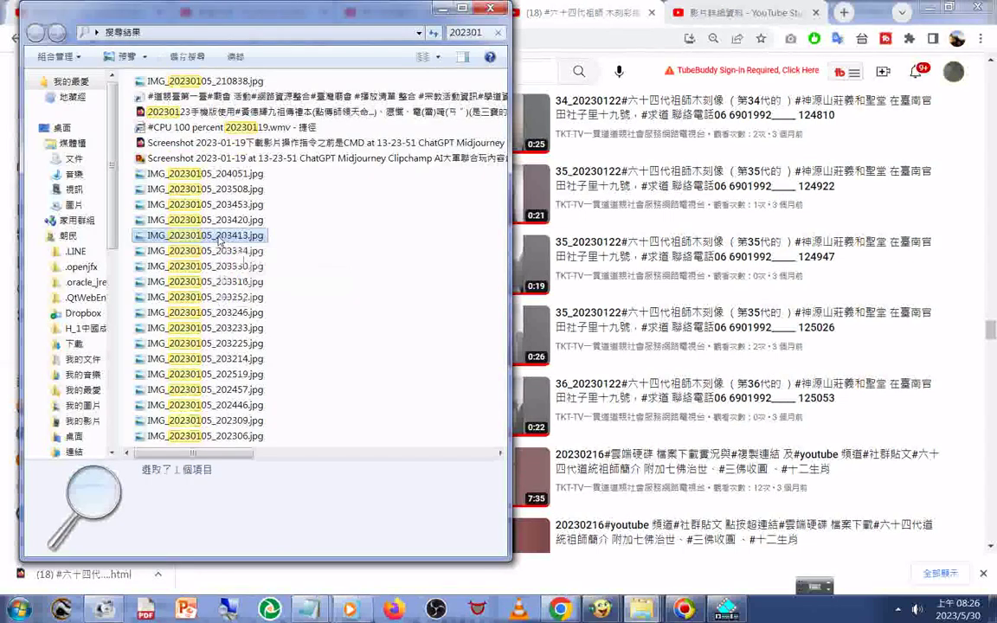
pyautogui.rightClick(219, 237)
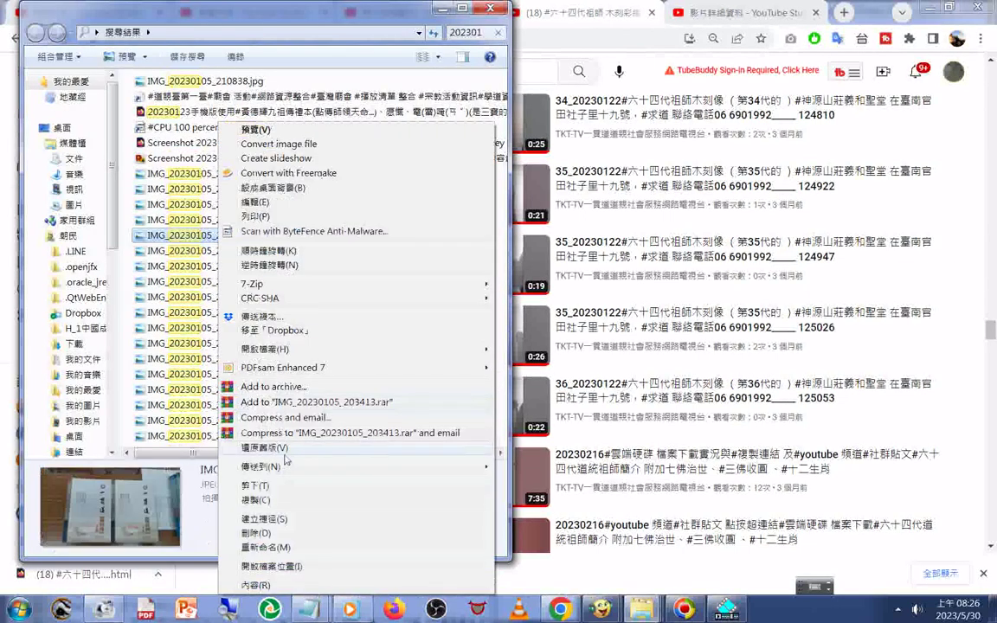
pyautogui.click(187, 178)
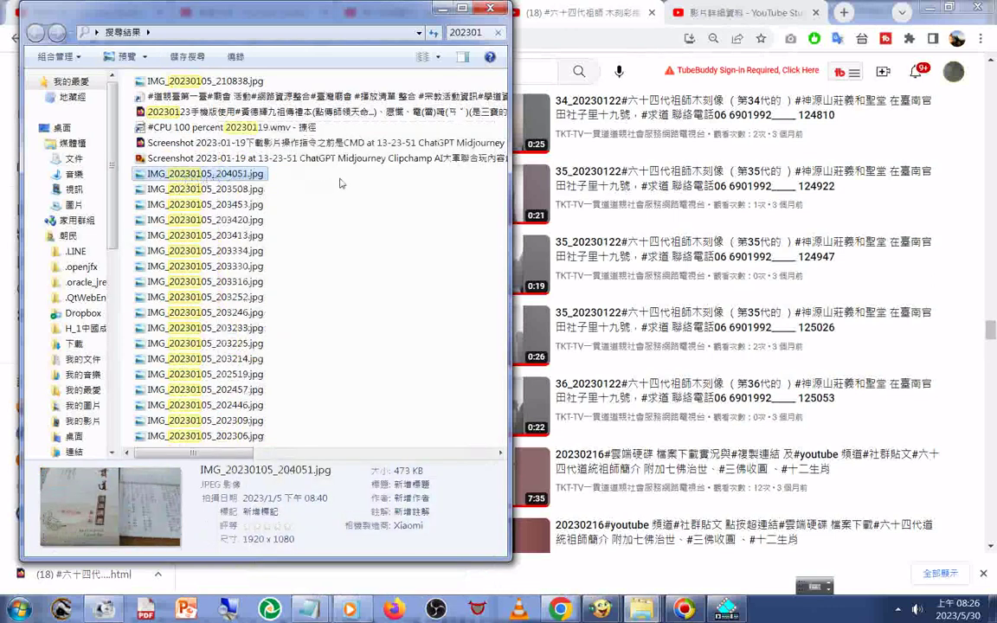
pyautogui.scroll(-5, 341, 183)
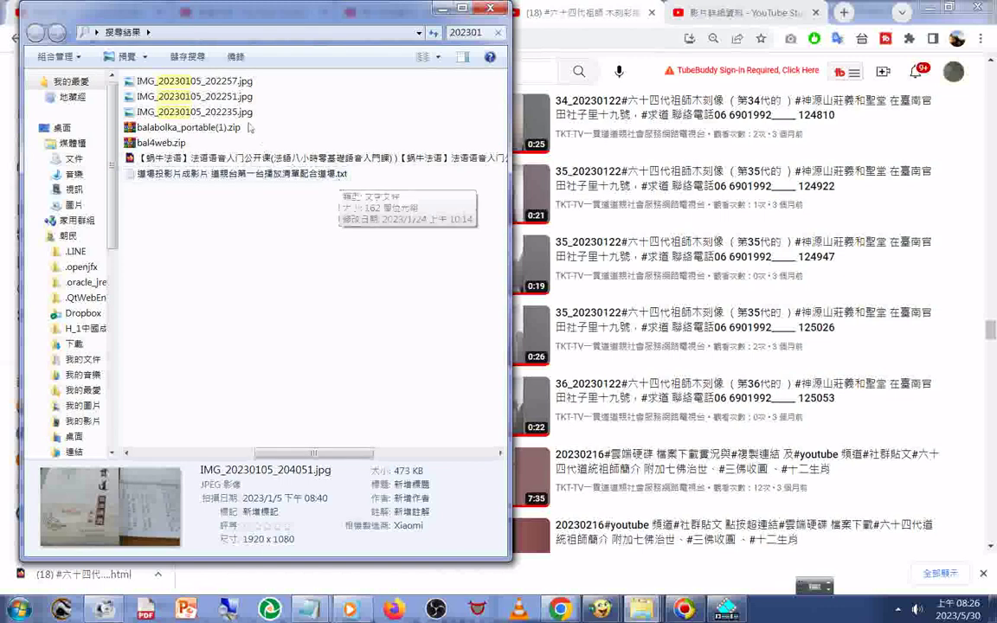
pyautogui.keyDown('shift'); pyautogui.click(212, 111); pyautogui.keyUp('shift')
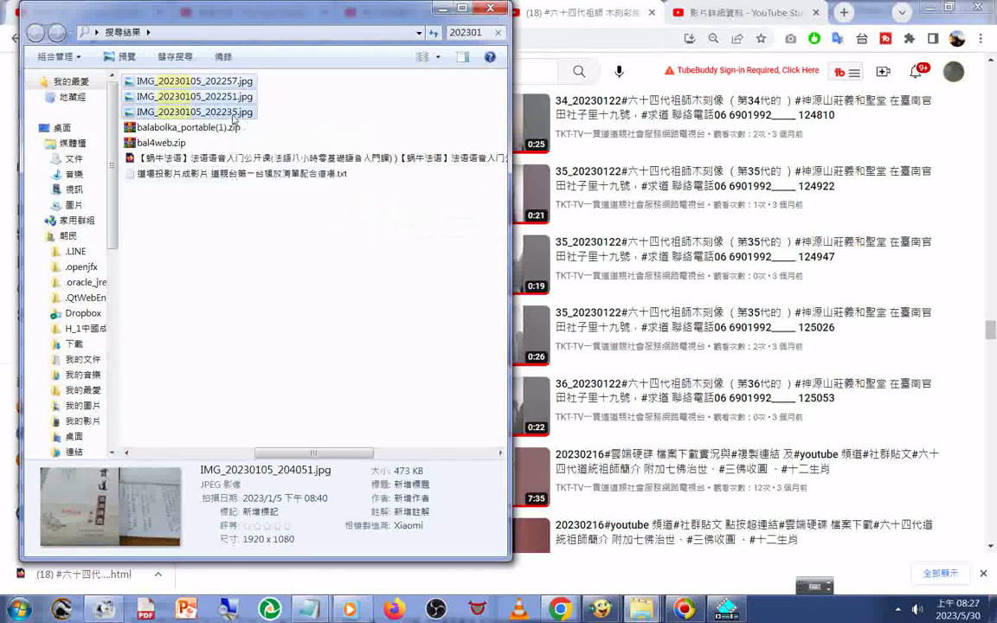
pyautogui.rightClick(230, 104)
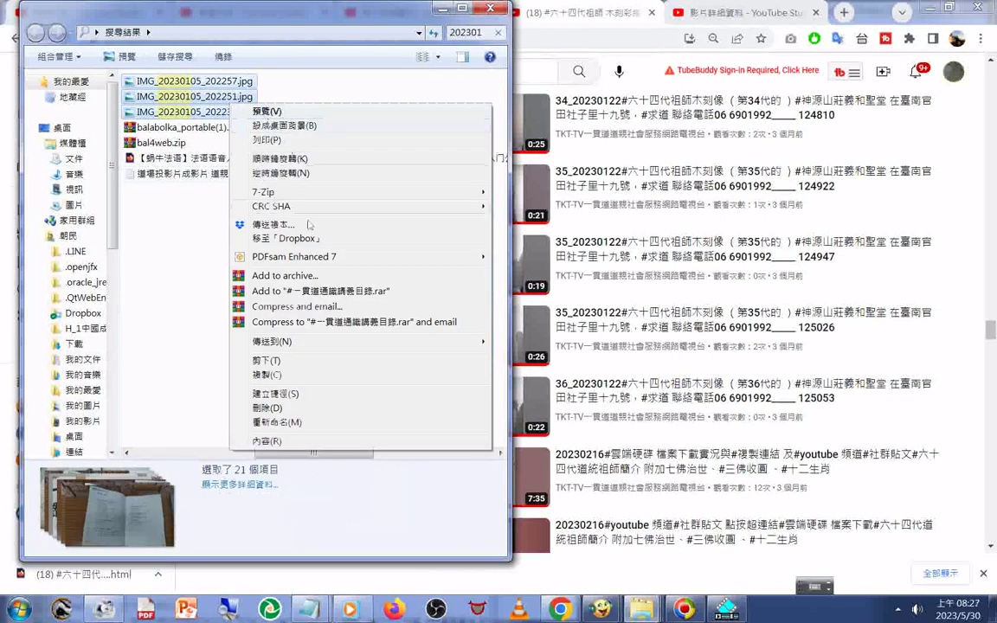
pyautogui.click(264, 377)
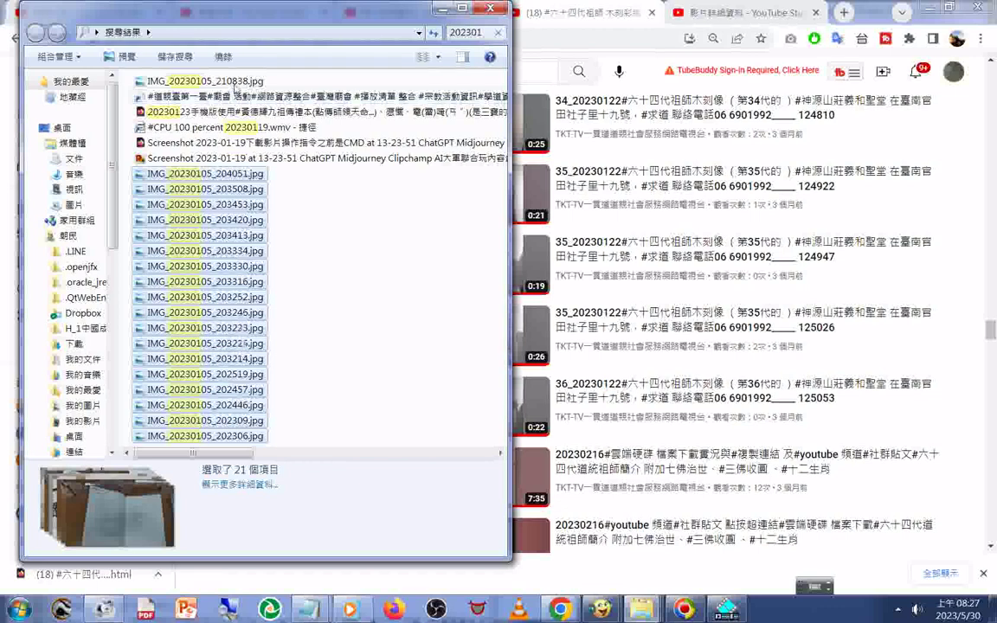
pyautogui.press('Home')
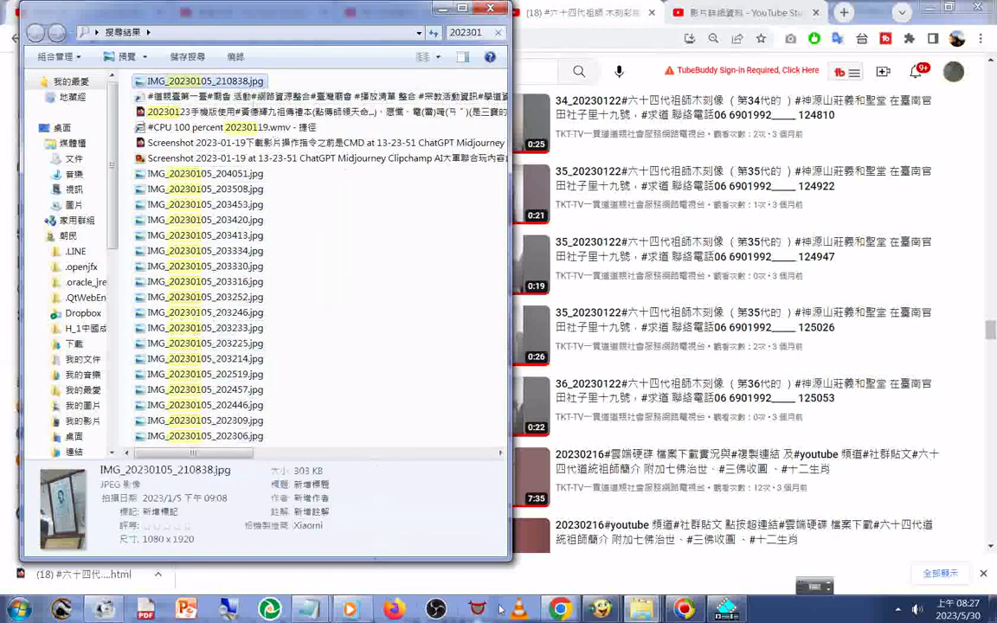
# Create a new folder named ikt in the root of the H: drive.
pyautogui.click(639, 612)
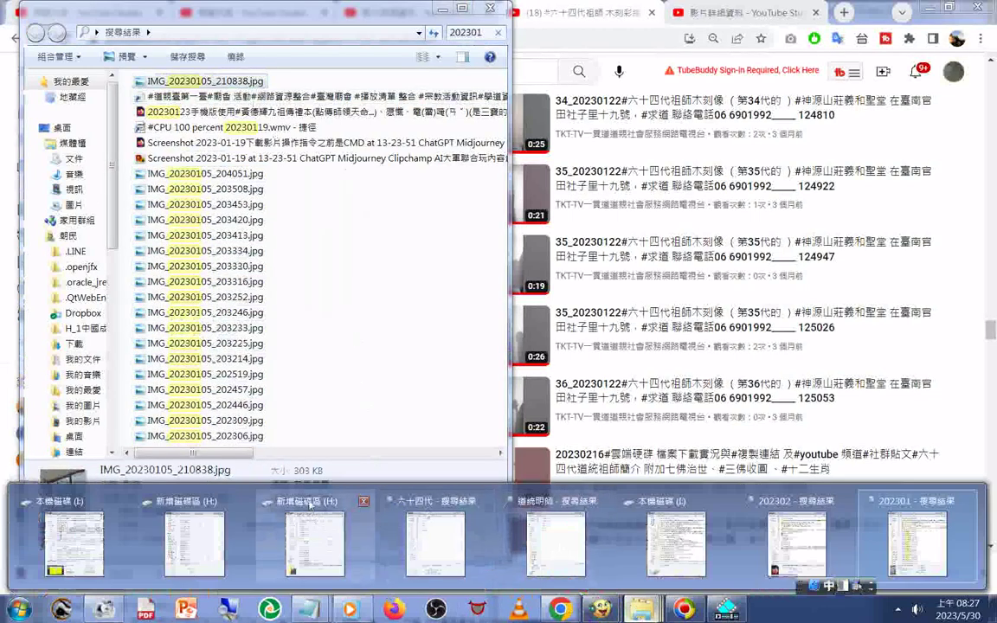
pyautogui.click(641, 554)
pyautogui.rightClick(604, 277)
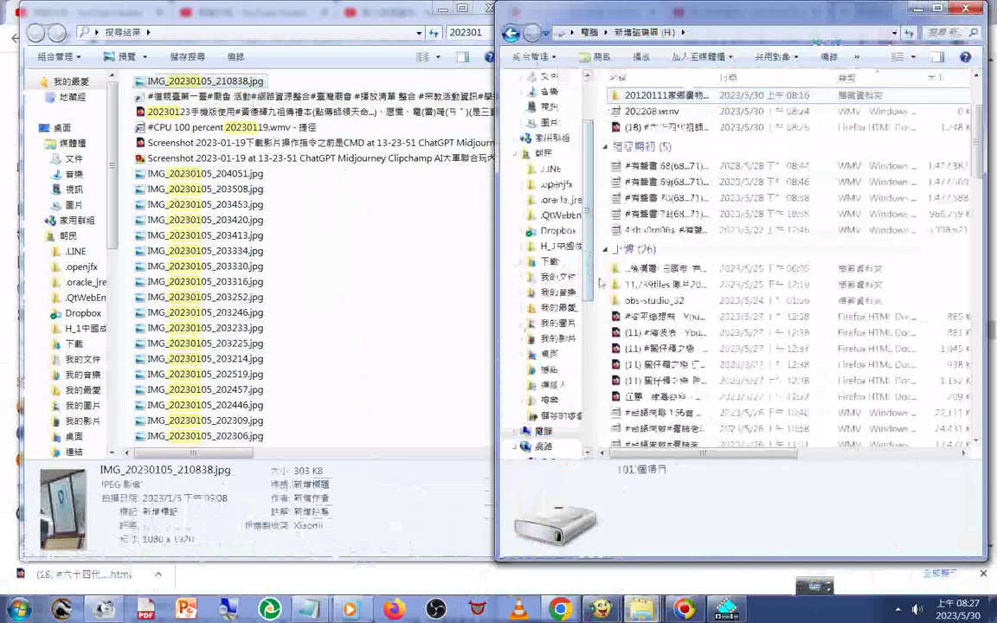
pyautogui.moveTo(638, 498)
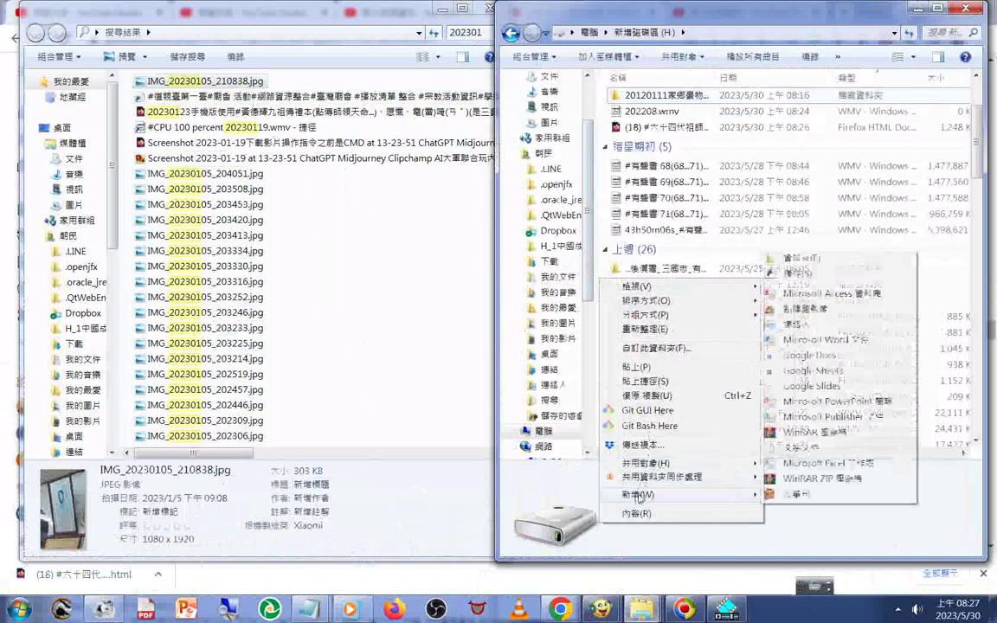
pyautogui.click(801, 258)
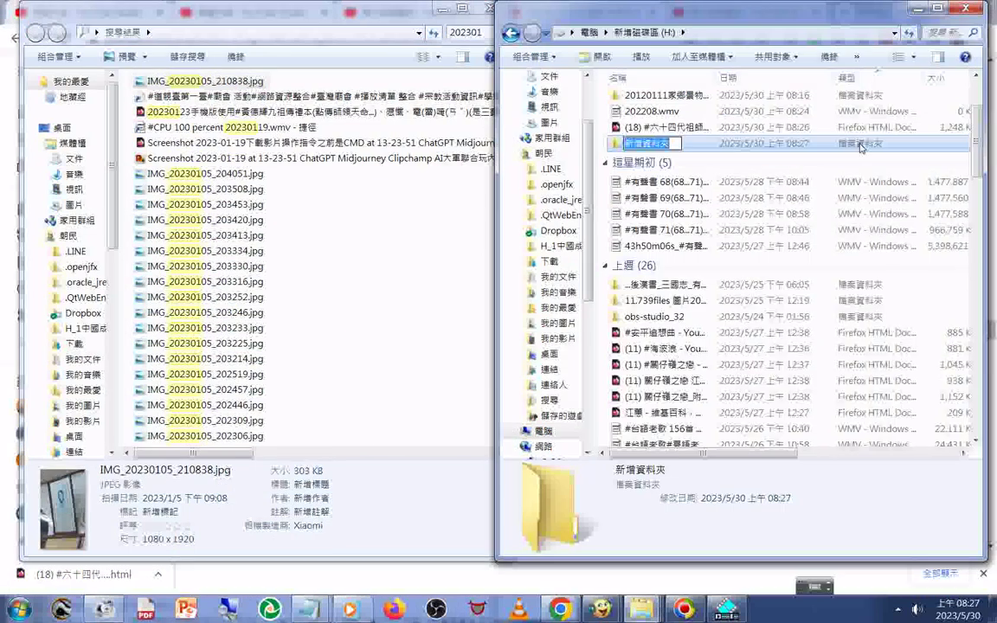
pyautogui.press('BackSpace')
pyautogui.write('il')
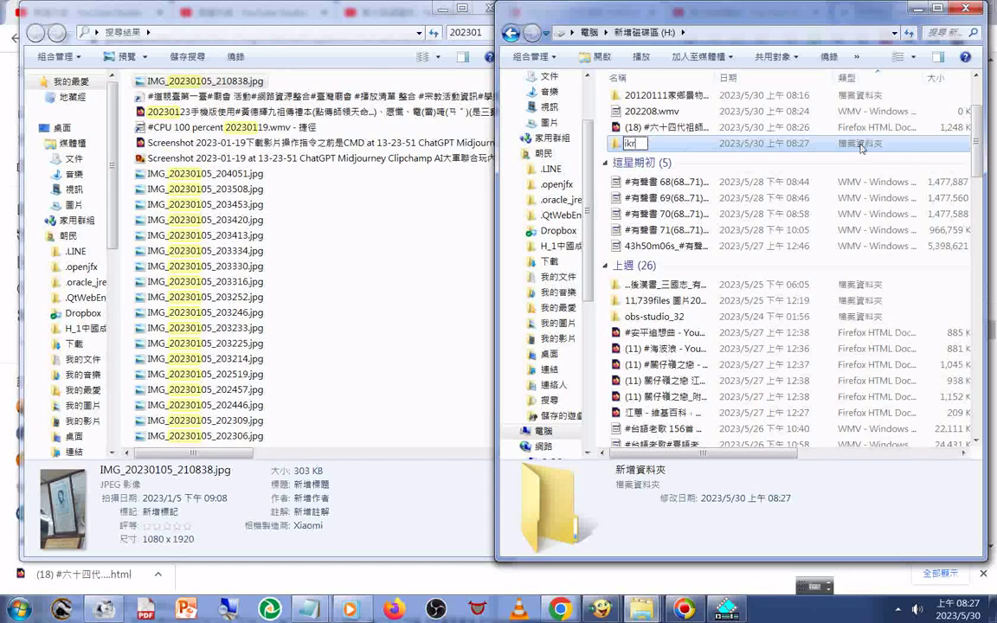
pyautogui.write('y')
pyautogui.write('t')
pyautogui.press('BackSpace')
pyautogui.press('BackSpace')
pyautogui.write('t')
pyautogui.press('Return')
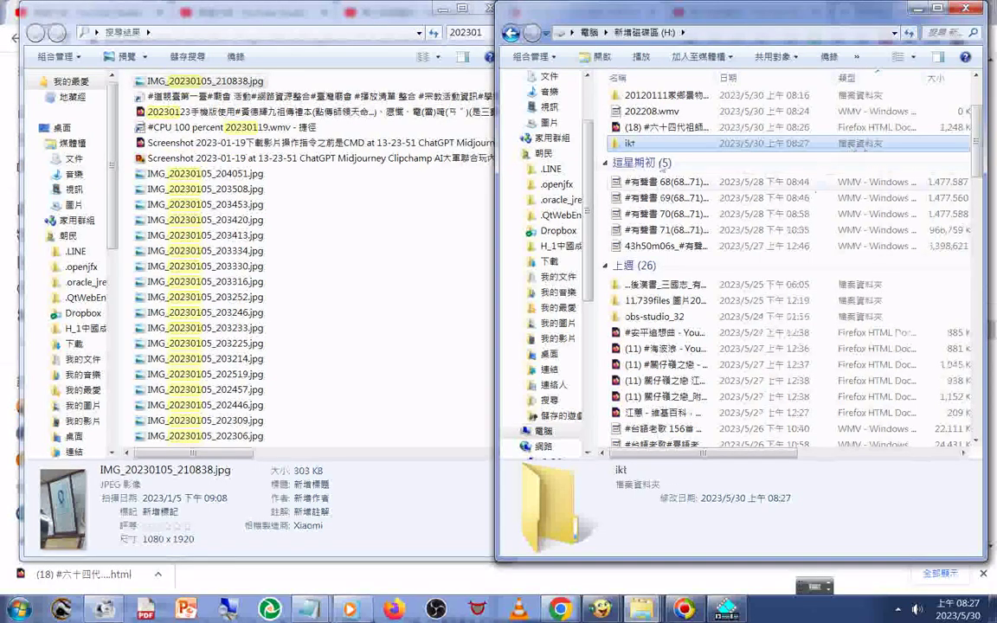
# Rename the ikt folder as ikt__.
pyautogui.click(641, 142)
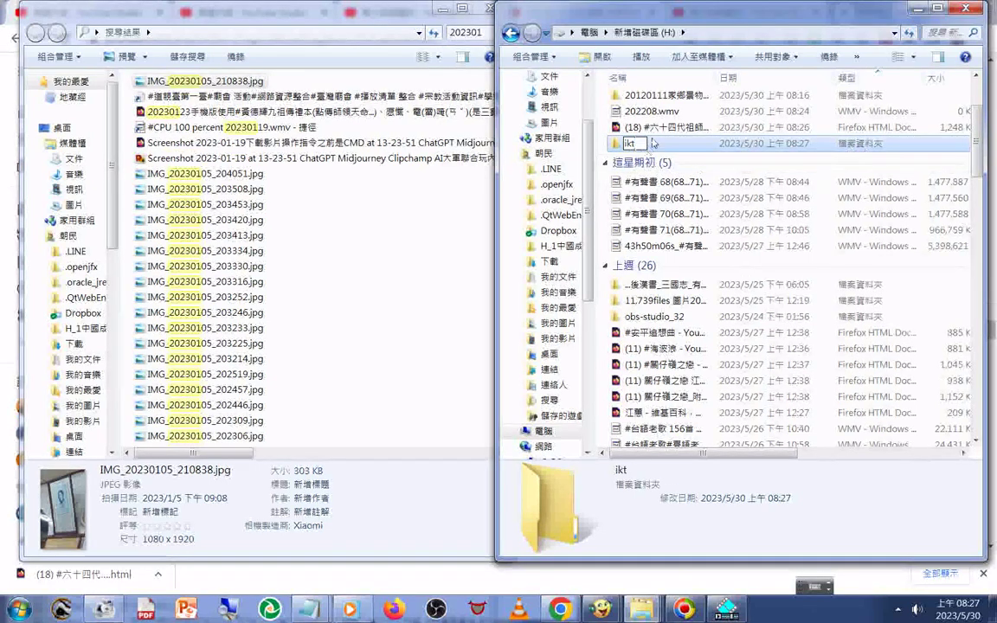
pyautogui.write('__')
pyautogui.press('Return')
# Open the ikt__ folder and paste the copied images into it.
pyautogui.doubleClick(626, 145)
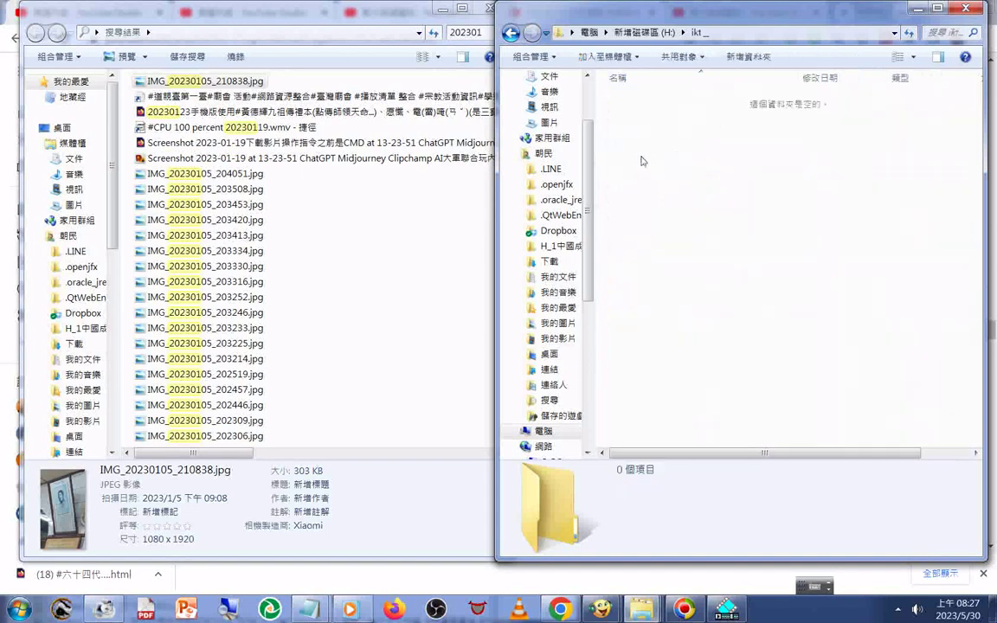
pyautogui.hotkey('ctrl', 'v')
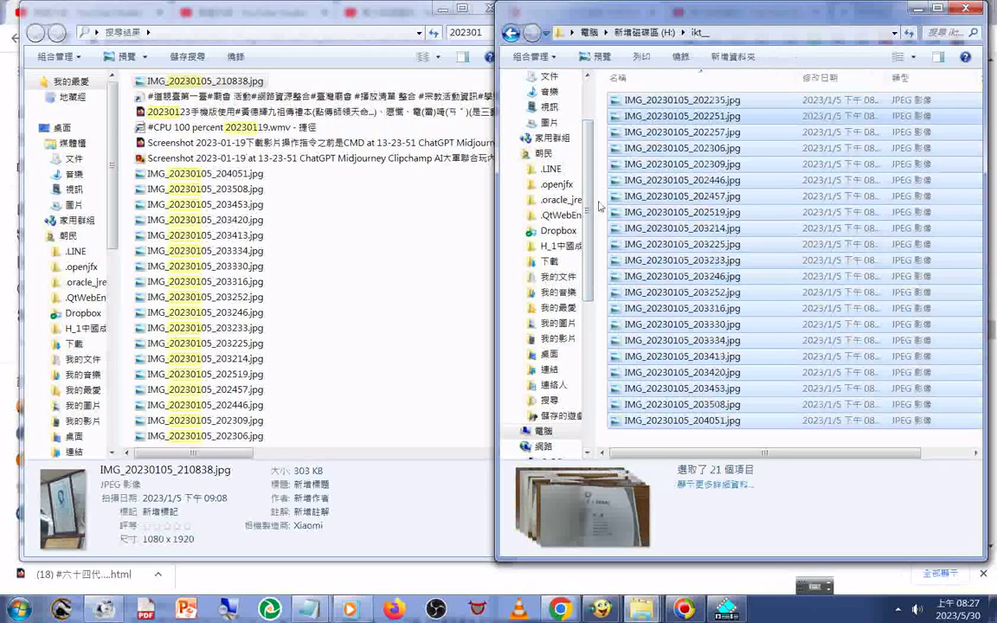
pyautogui.click(599, 206)
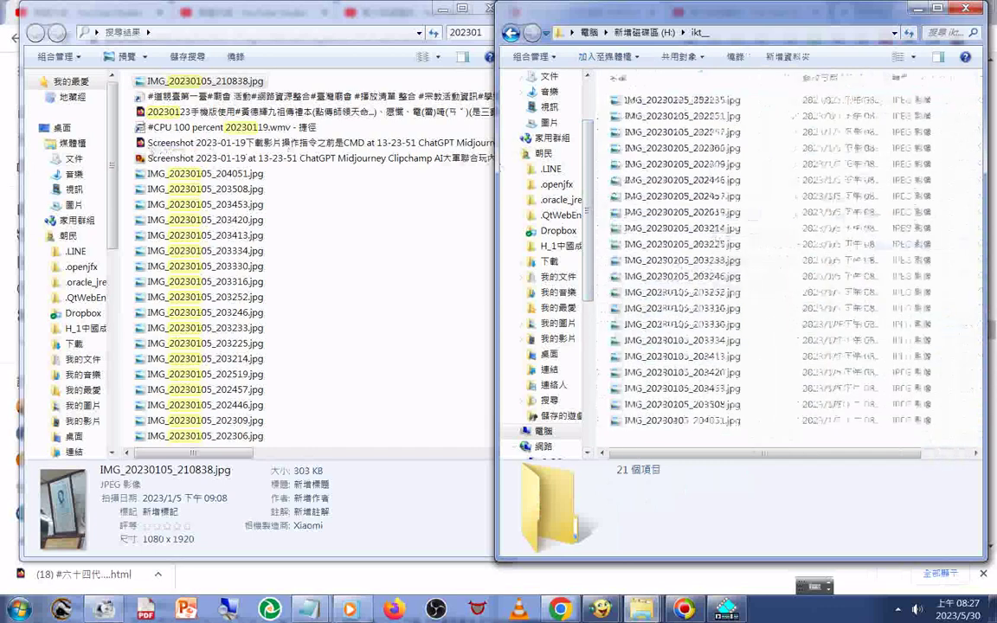
# Copy IMG_20230105_210838.jpg from the search results into the root of the H: drive.
pyautogui.rightClick(196, 89)
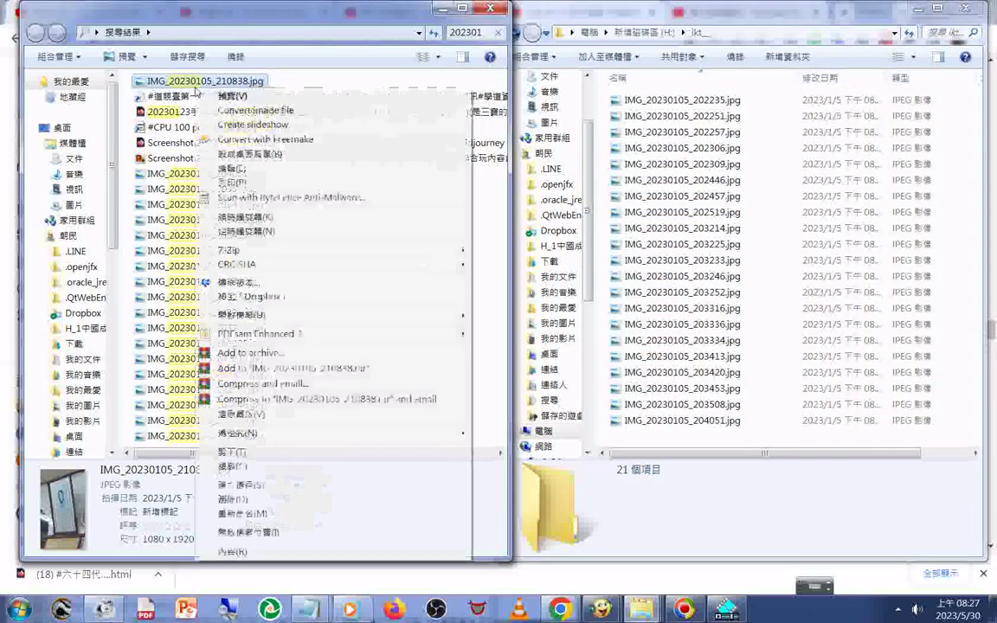
pyautogui.click(246, 469)
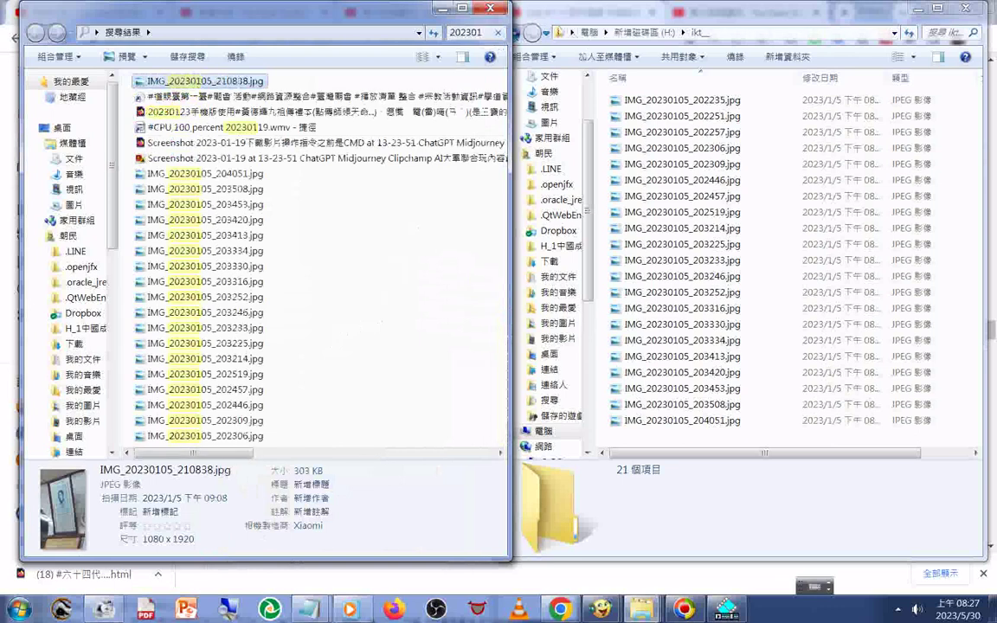
pyautogui.click(530, 45)
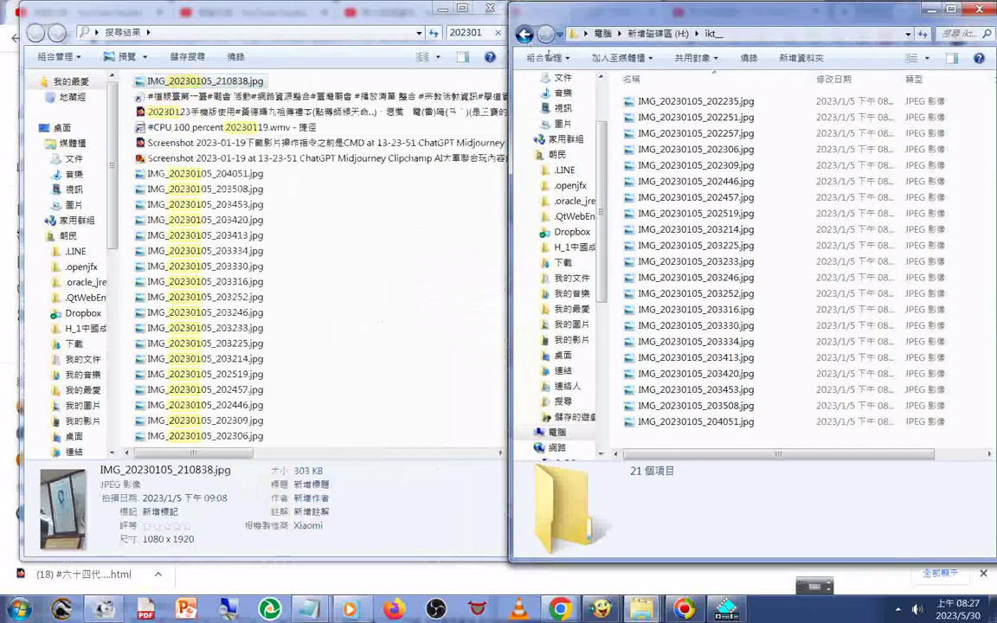
pyautogui.click(525, 34)
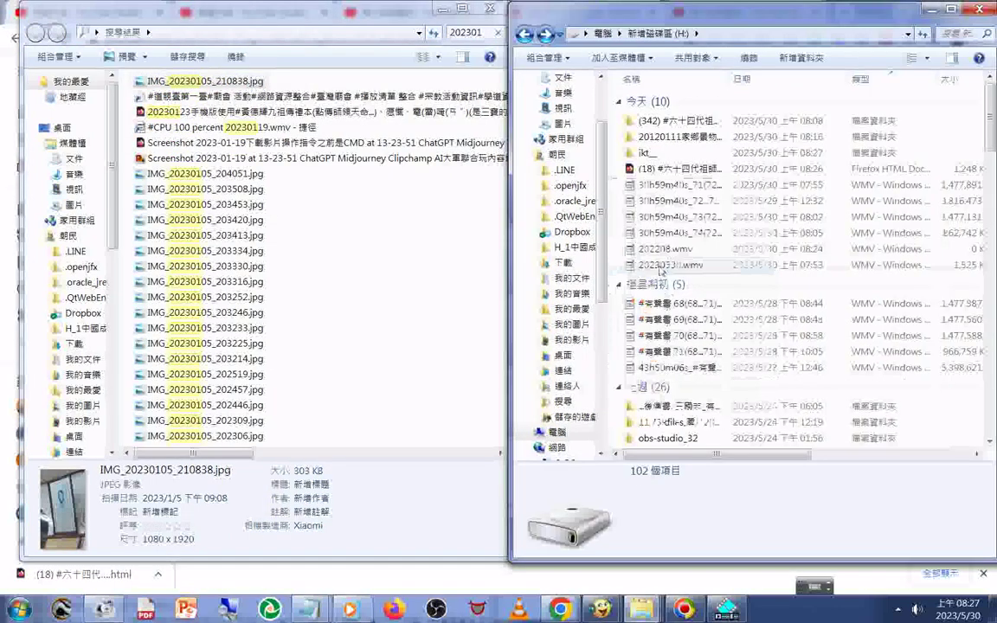
# Repeat the computer-wide search for files matching 202301 and show all results.
pyautogui.click(29, 611)
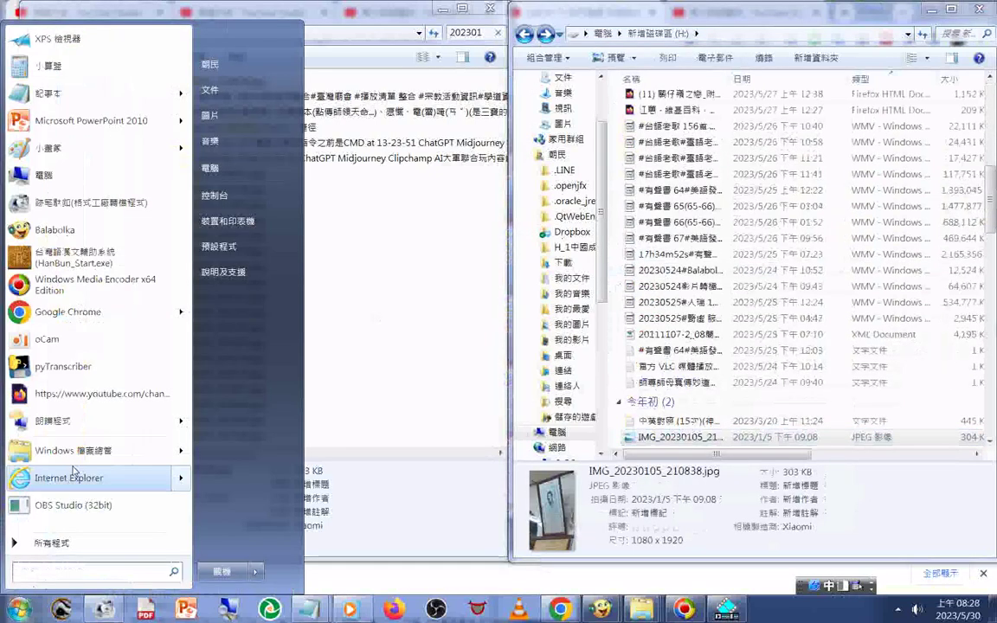
pyautogui.write('2023')
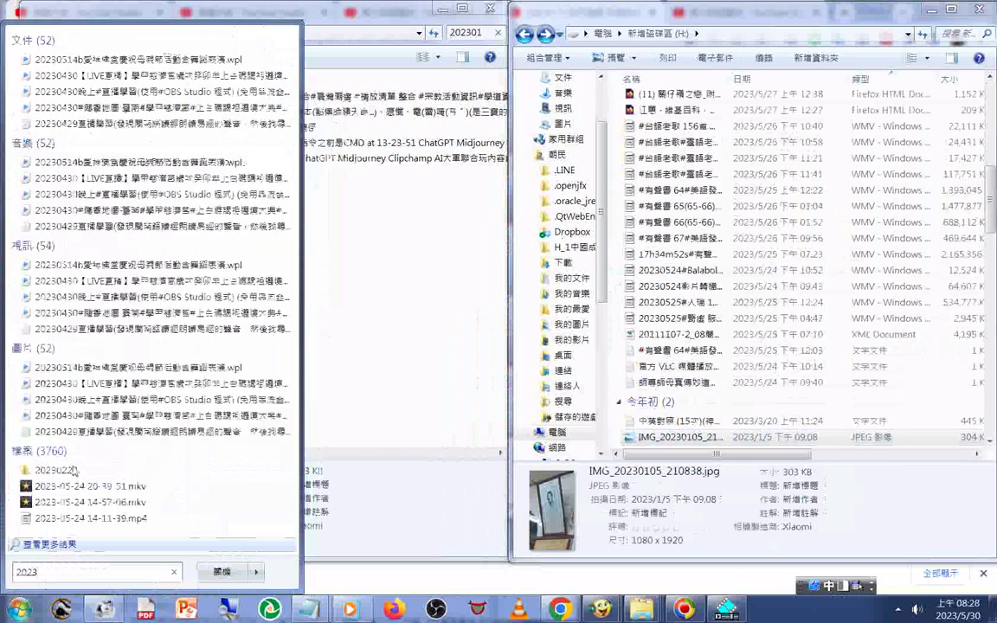
pyautogui.write('01')
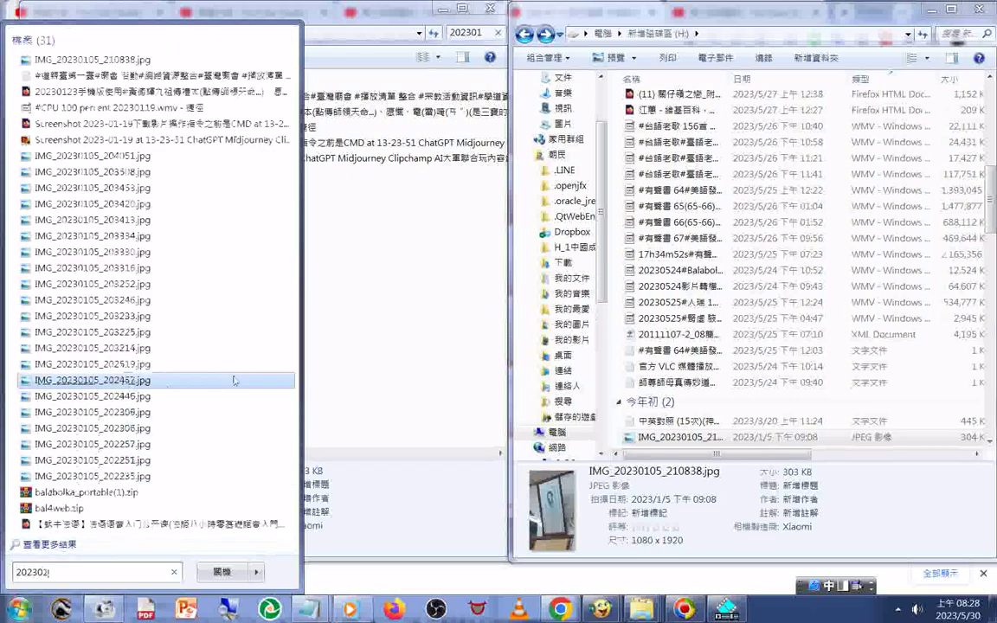
pyautogui.click(65, 548)
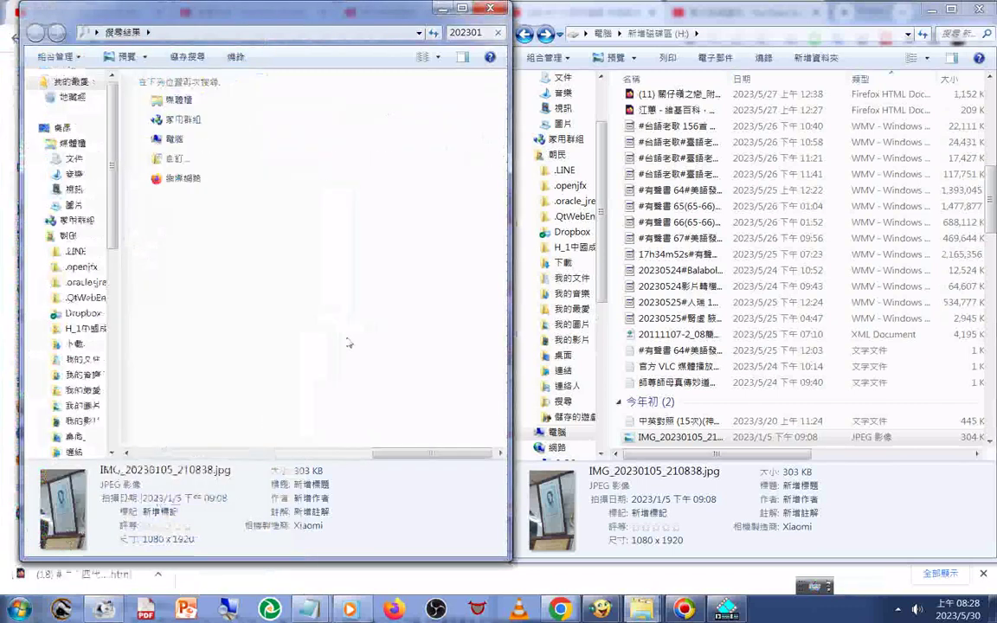
# Move the H: drive window aside, bring up the other local disk window with the video files and look through its files.
pyautogui.moveTo(704, 24); pyautogui.dragTo(653, 33)
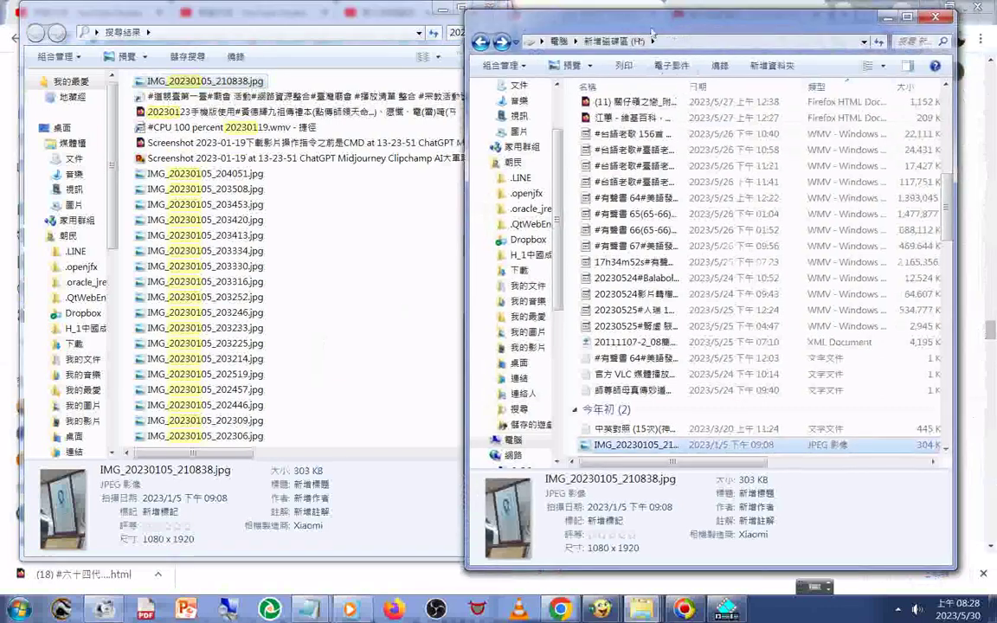
pyautogui.moveTo(641, 609)
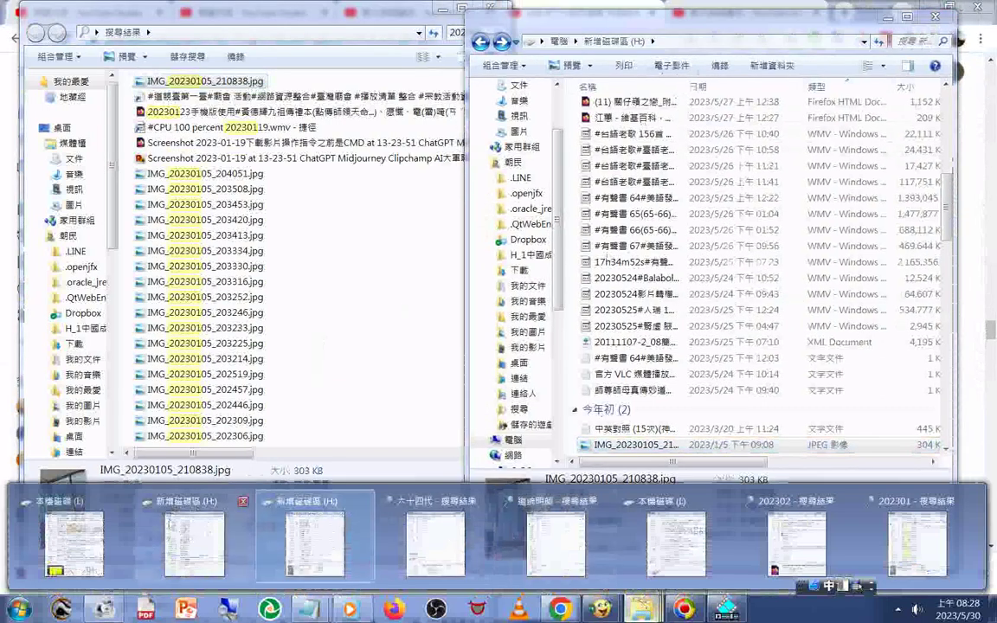
pyautogui.click(74, 544)
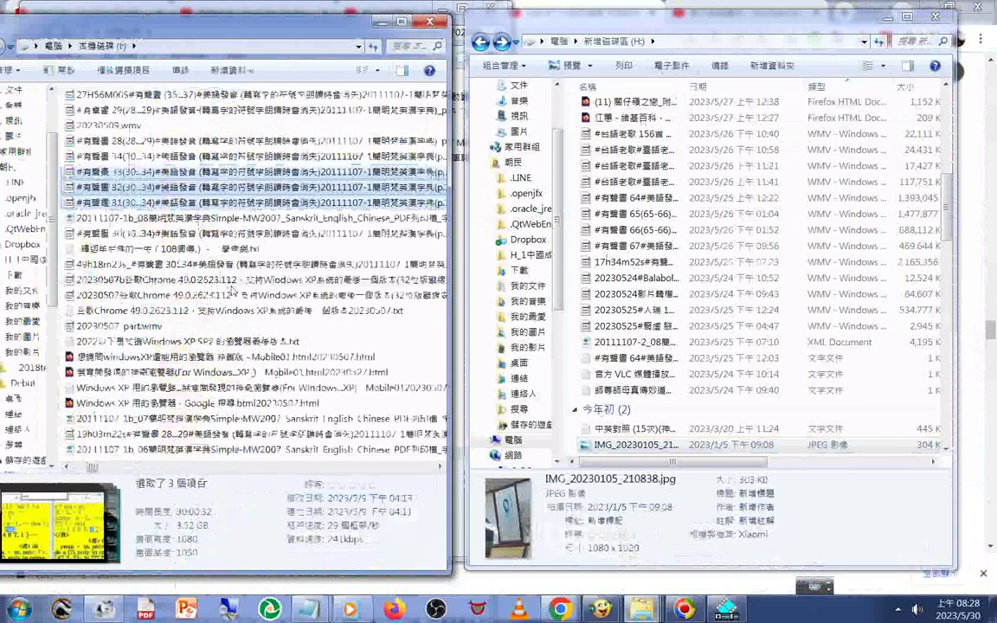
pyautogui.scroll(-5, 232, 290)
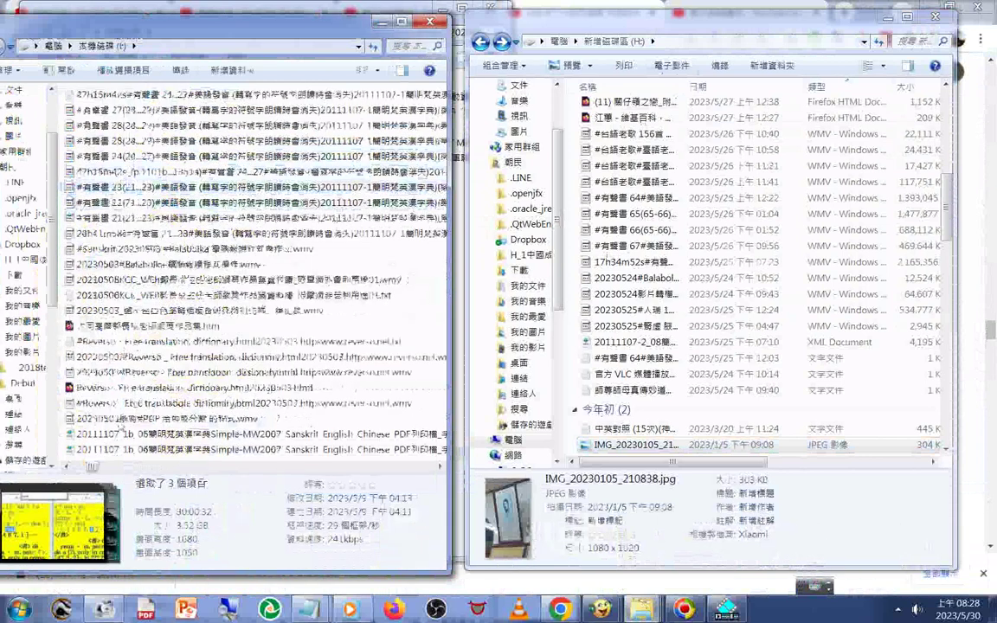
# Switch to the window of local disk (I:) showing its folders and sort its contents by name.
pyautogui.click(641, 610)
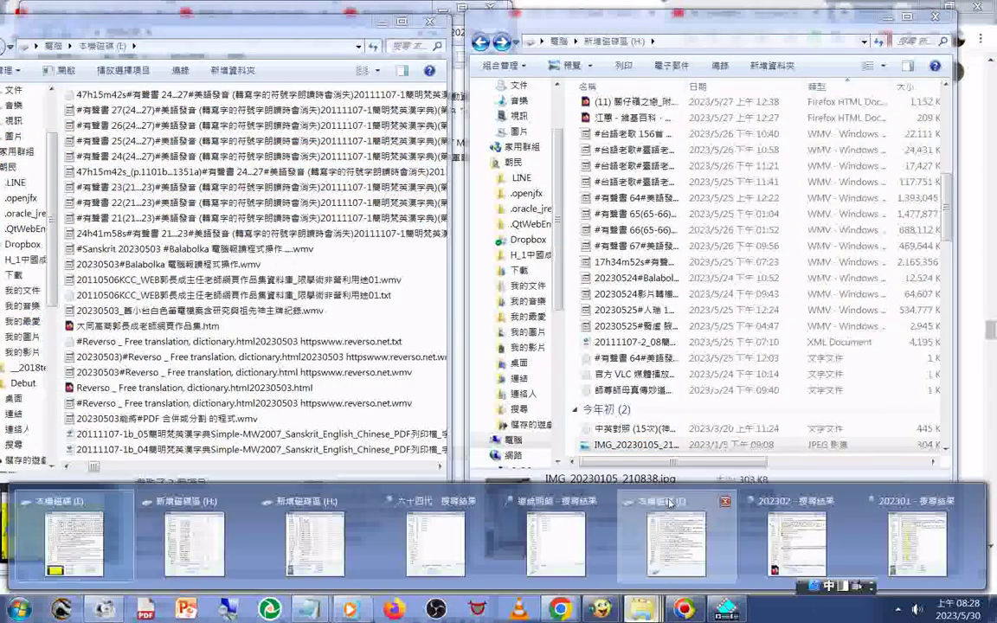
pyautogui.click(669, 503)
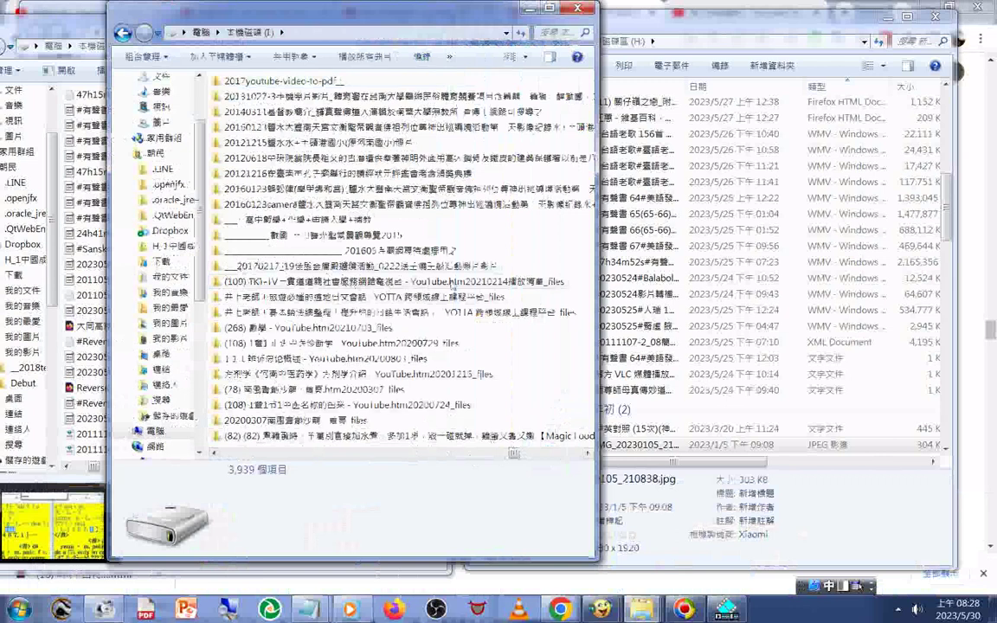
pyautogui.scroll(-5, 520, 452)
pyautogui.scroll(-5, 482, 297)
pyautogui.scroll(-5, 482, 297)
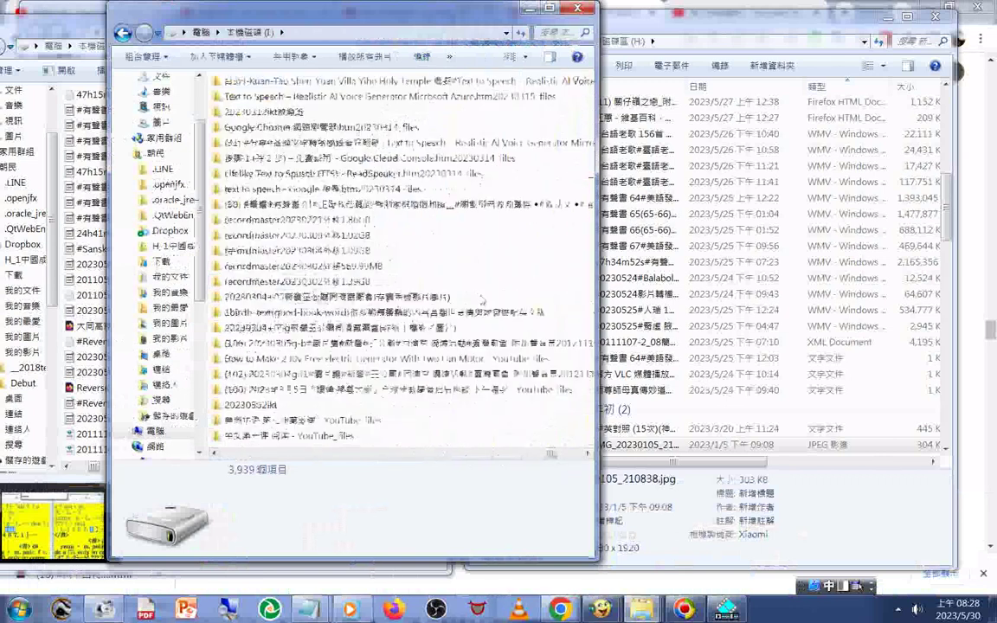
pyautogui.scroll(-5, 482, 300)
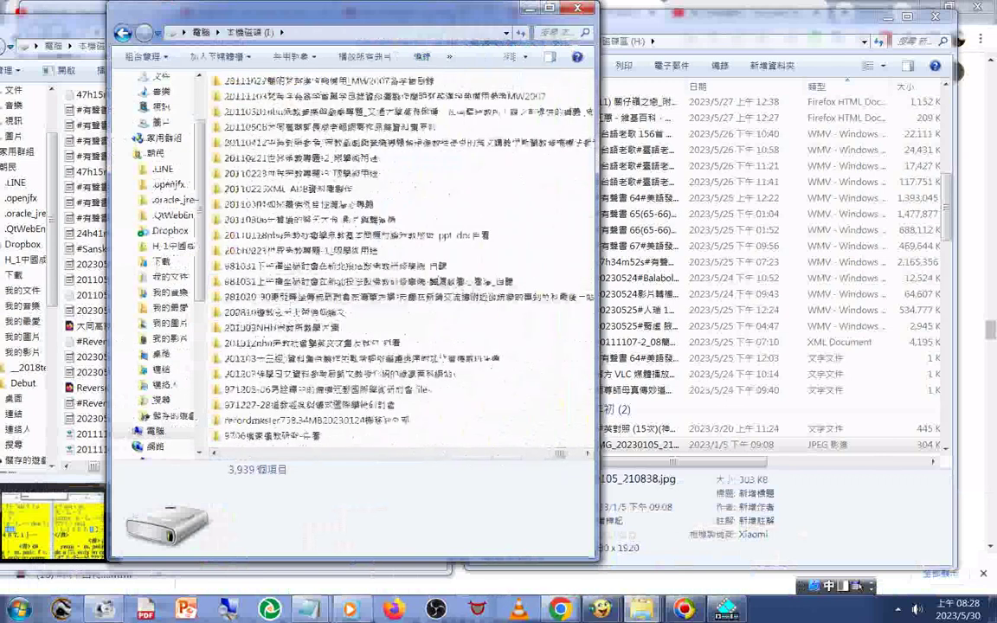
pyautogui.scroll(-5, 482, 299)
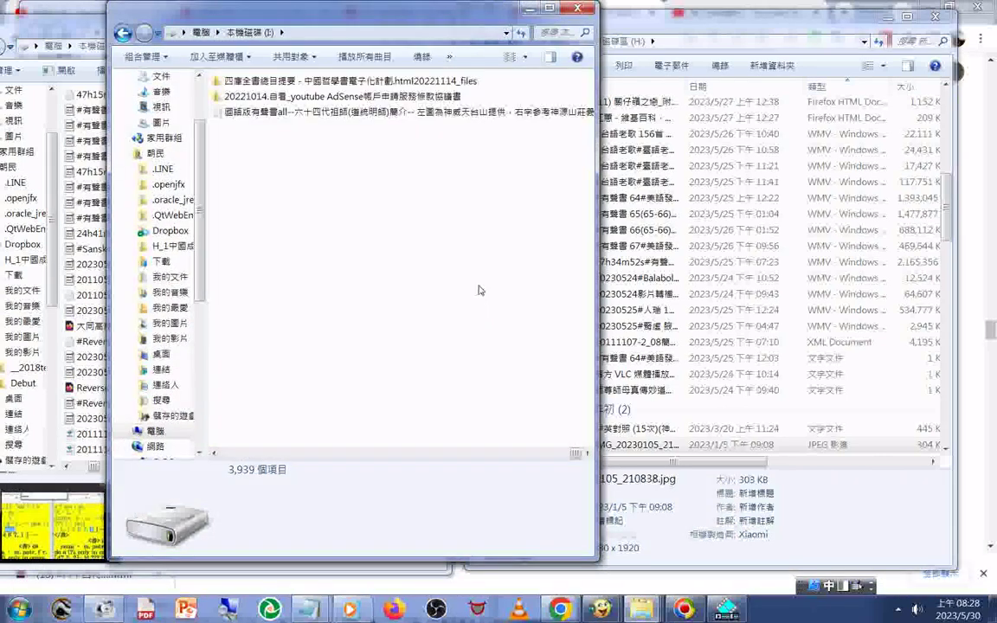
pyautogui.rightClick(319, 211)
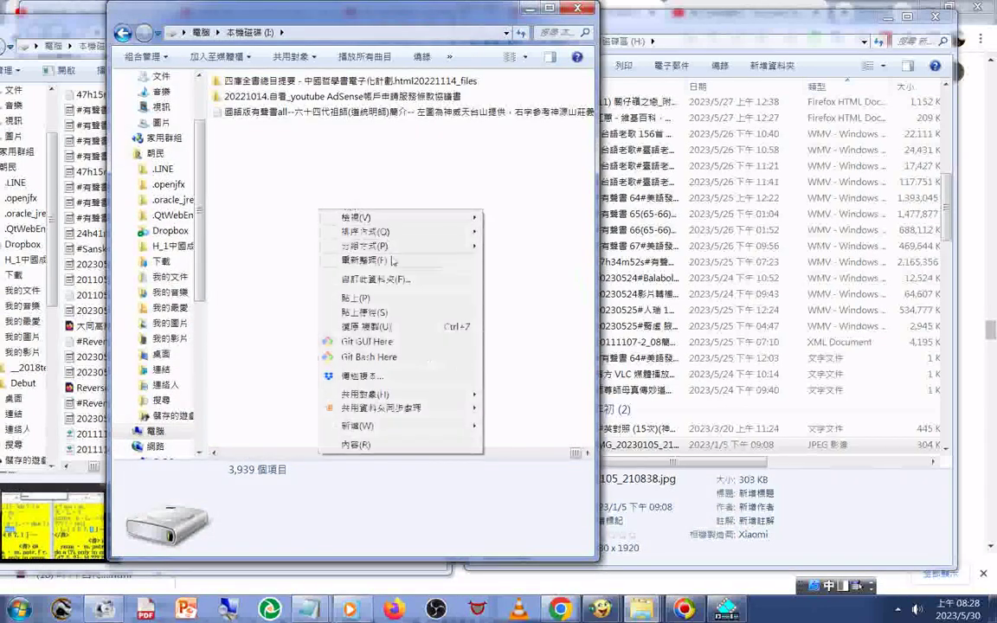
pyautogui.moveTo(389, 232)
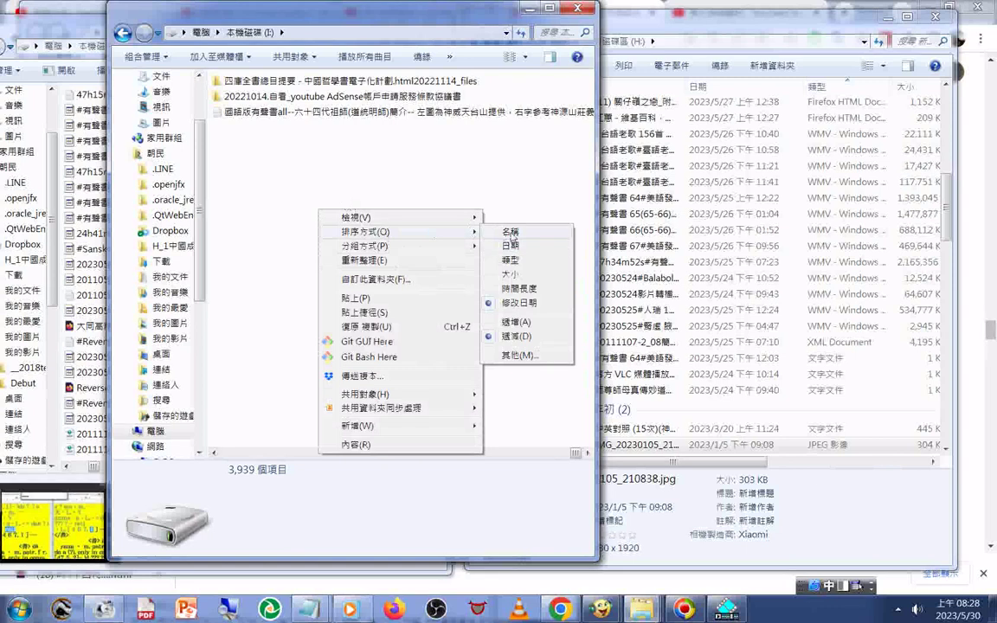
pyautogui.click(511, 232)
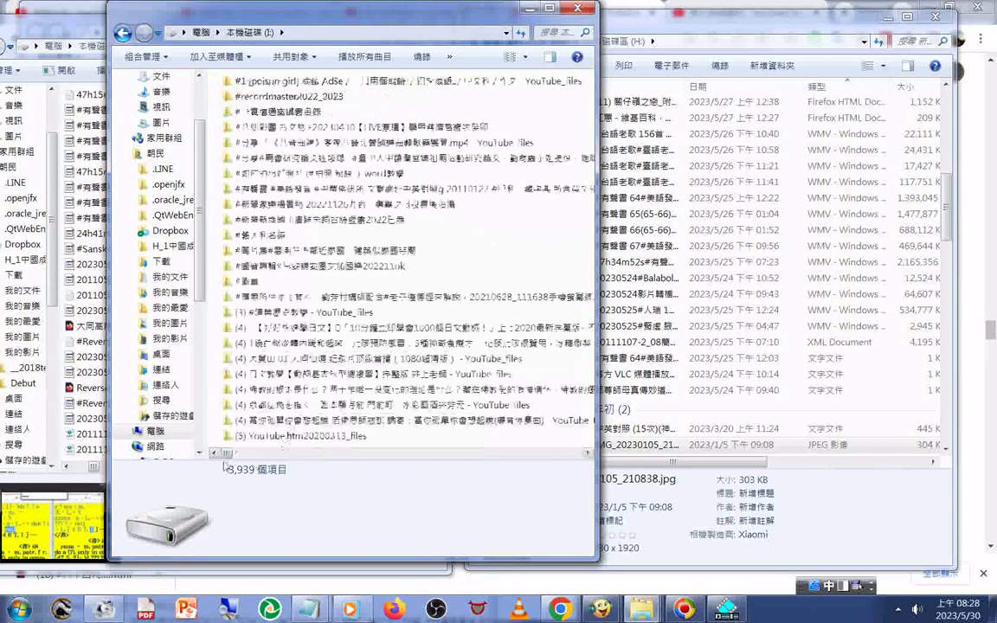
# Find the Camera20230122IKT folder on the I: drive and open it in a new window.
pyautogui.moveTo(232, 457); pyautogui.dragTo(291, 453)
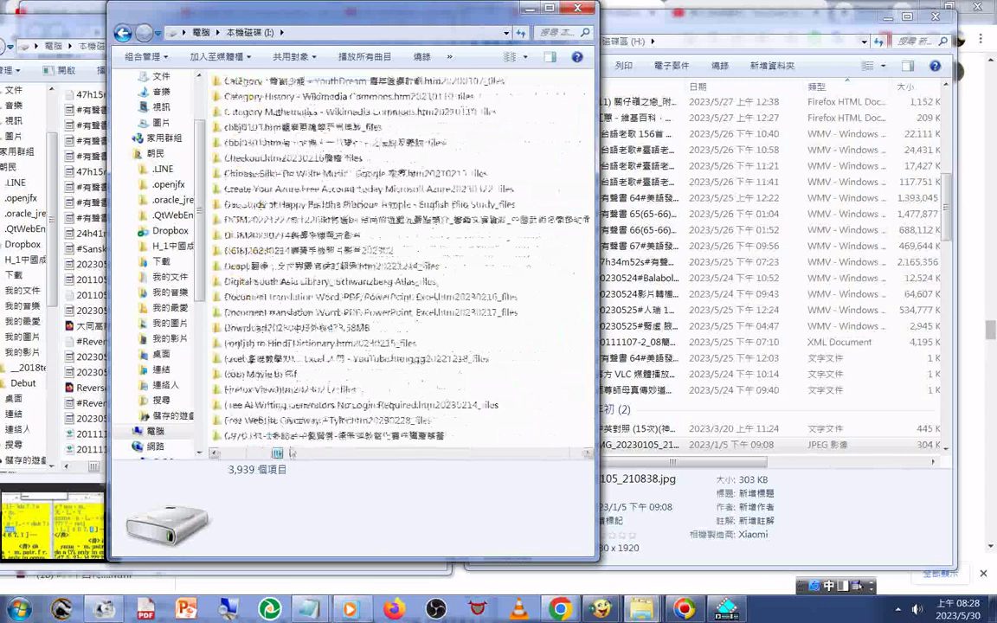
pyautogui.moveTo(292, 453); pyautogui.dragTo(270, 453)
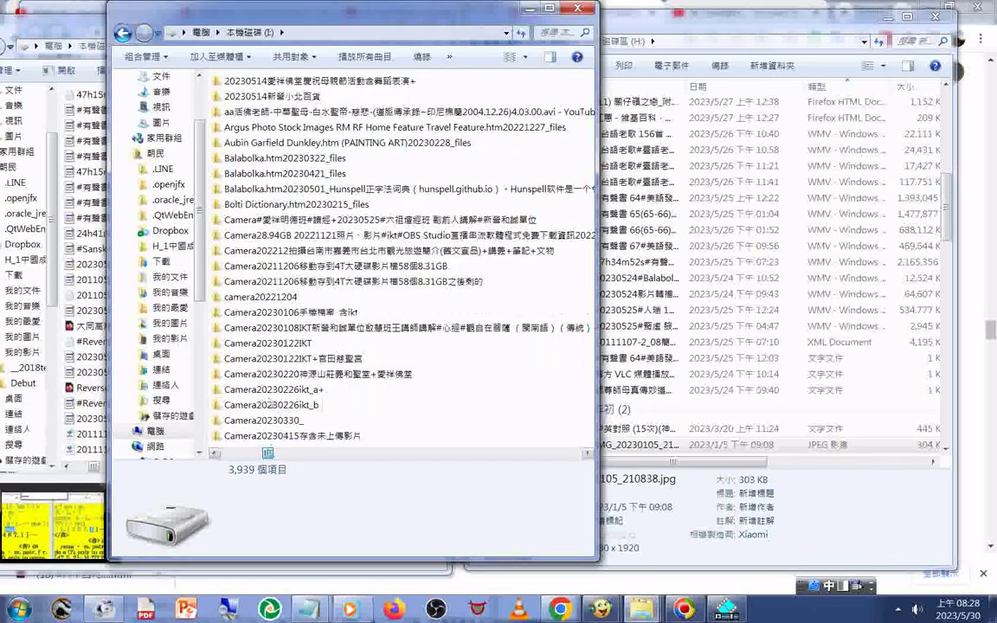
pyautogui.click(286, 344)
pyautogui.rightClick(288, 345)
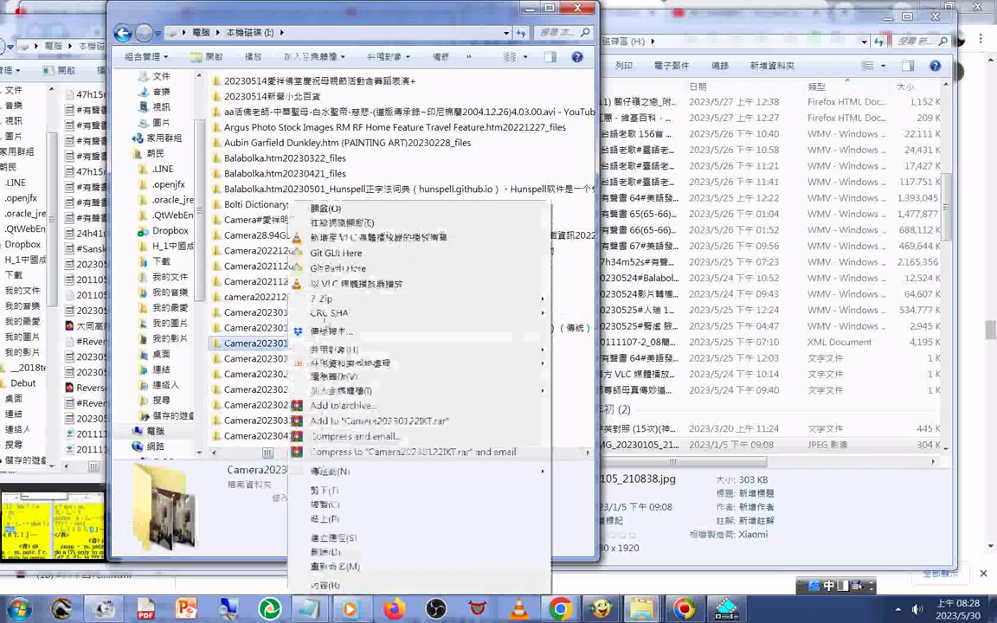
pyautogui.click(422, 227)
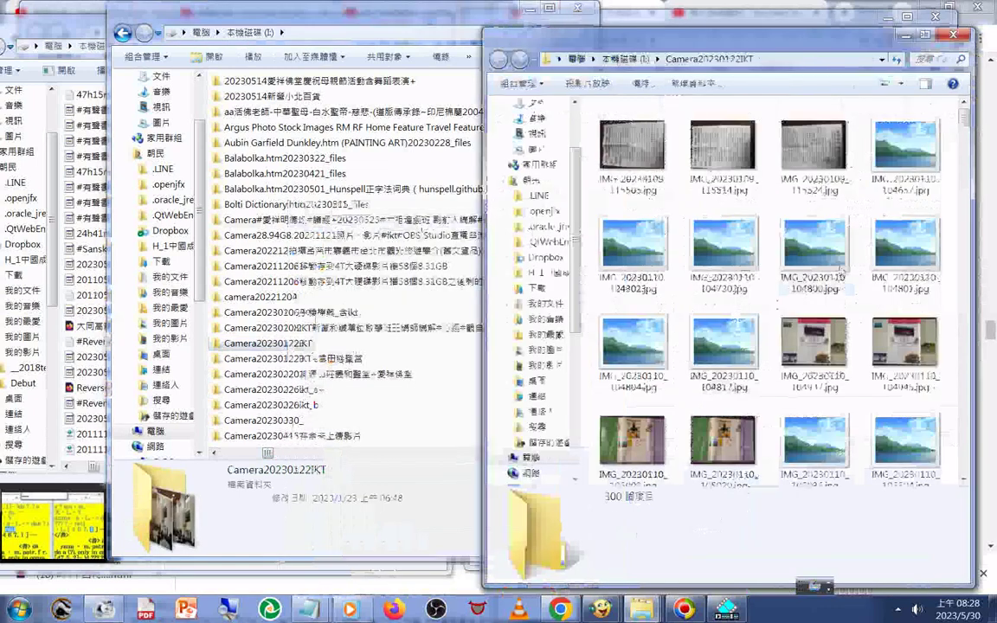
# Look through the images and videos in the Camera20230122IKT folder, keeping its window beside the I: drive listing.
pyautogui.scroll(-5, 851, 291)
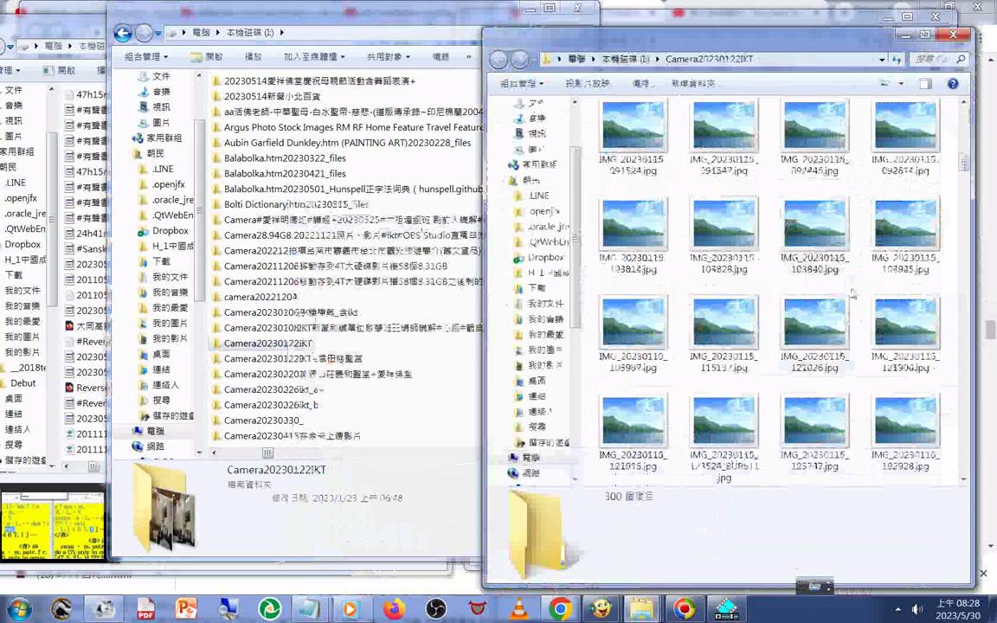
pyautogui.scroll(-5, 853, 294)
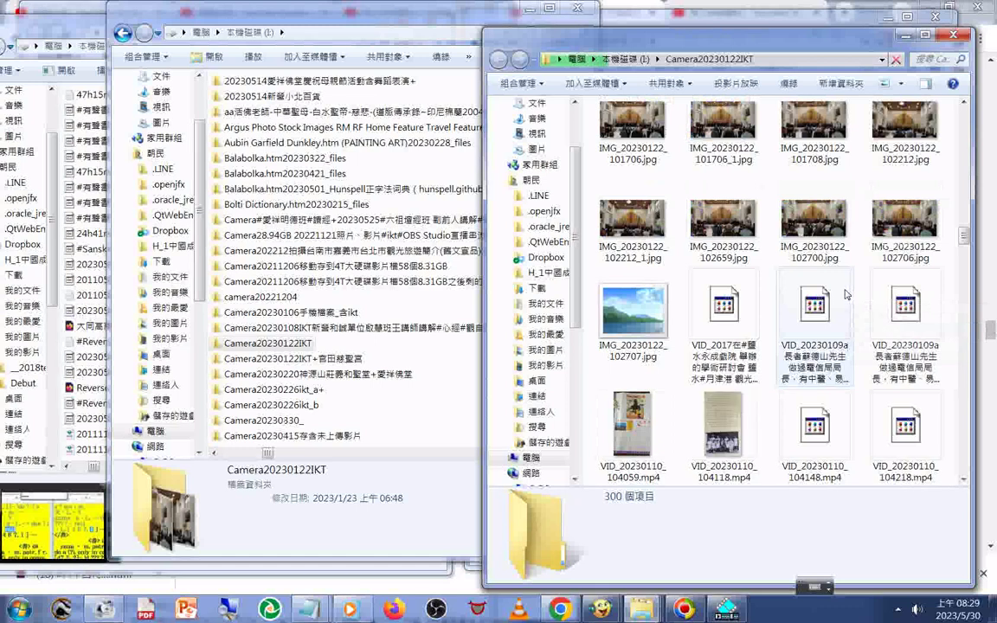
pyautogui.scroll(-5, 846, 295)
pyautogui.scroll(-10, 844, 295)
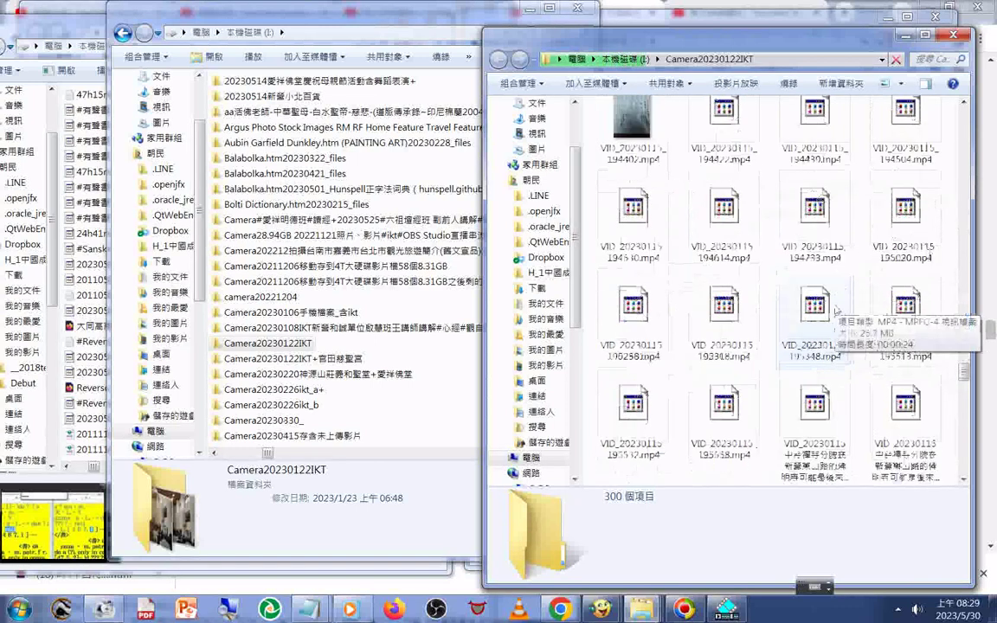
pyautogui.scroll(-10, 837, 312)
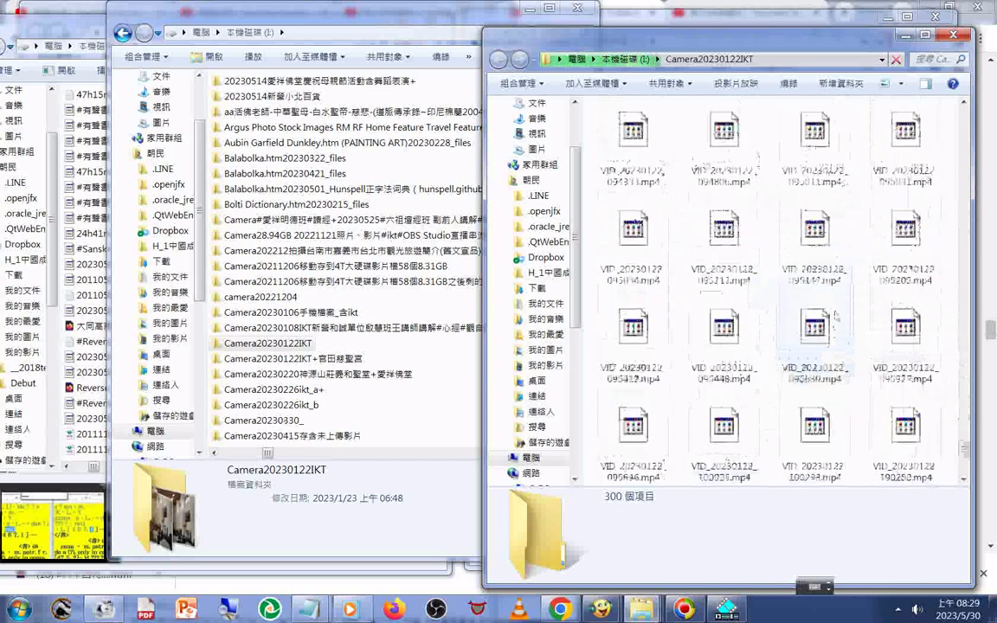
pyautogui.scroll(-3, 836, 315)
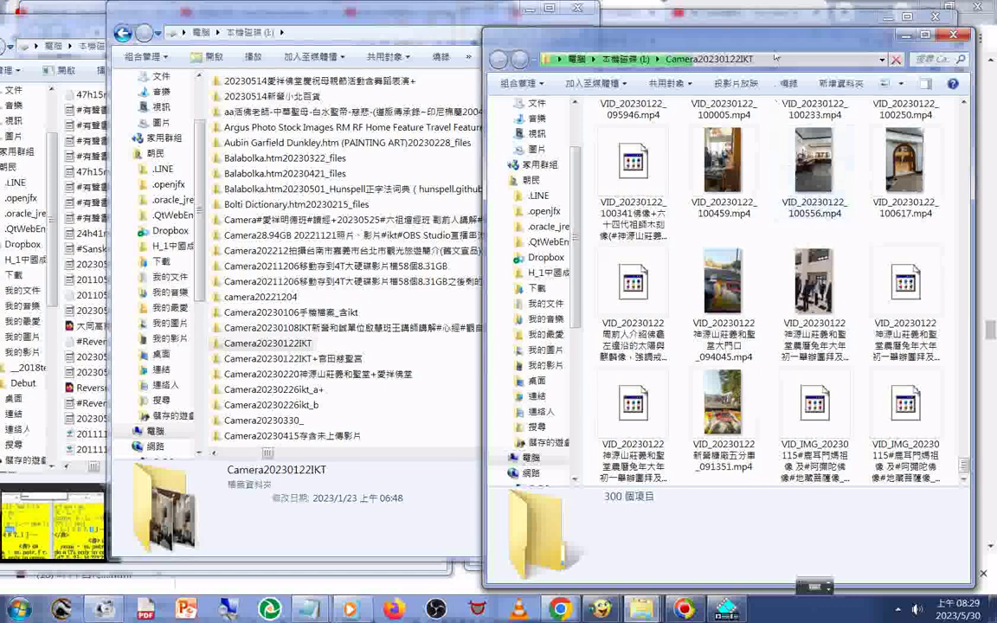
pyautogui.moveTo(748, 51); pyautogui.dragTo(414, 106)
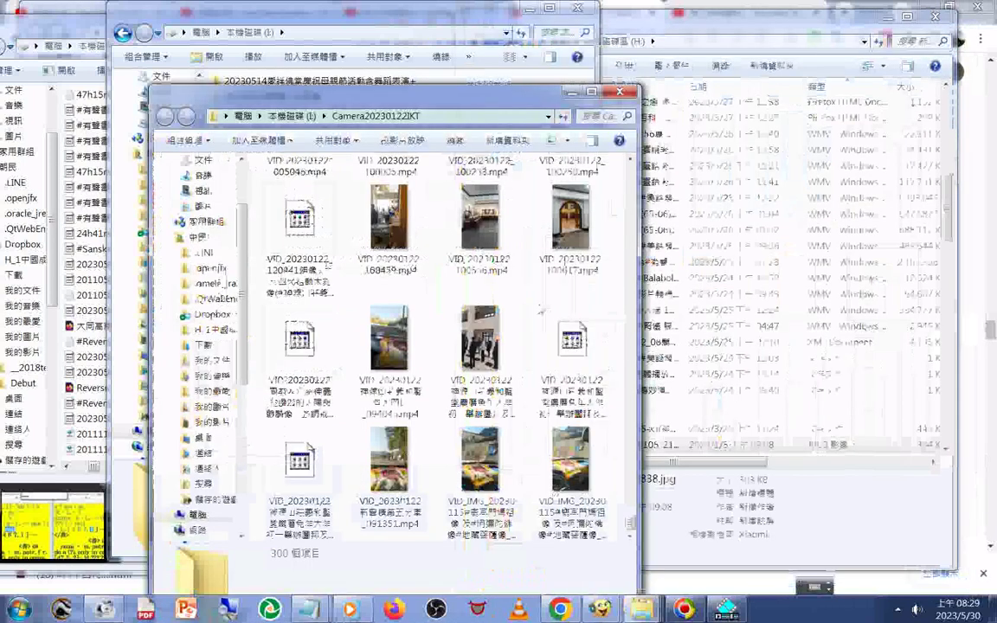
pyautogui.moveTo(631, 526); pyautogui.dragTo(631, 171)
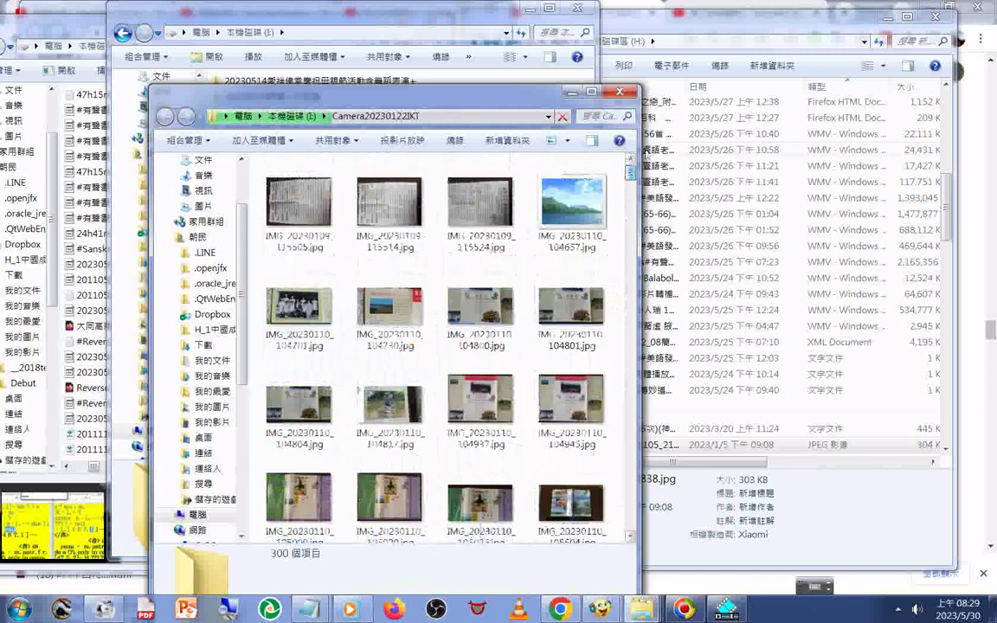
pyautogui.moveTo(381, 103); pyautogui.dragTo(724, 87)
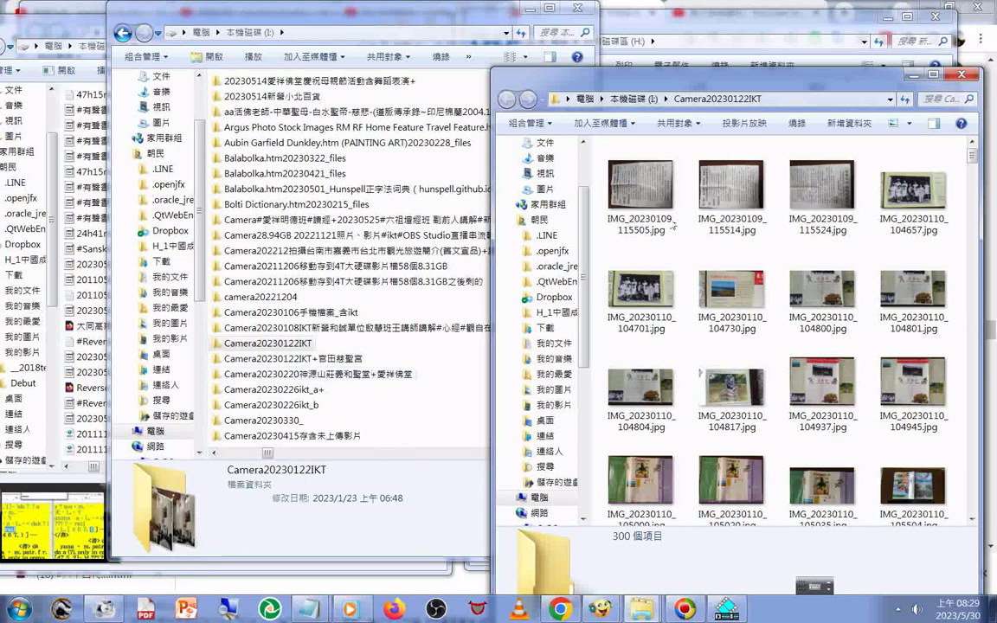
pyautogui.scroll(-15, 673, 226)
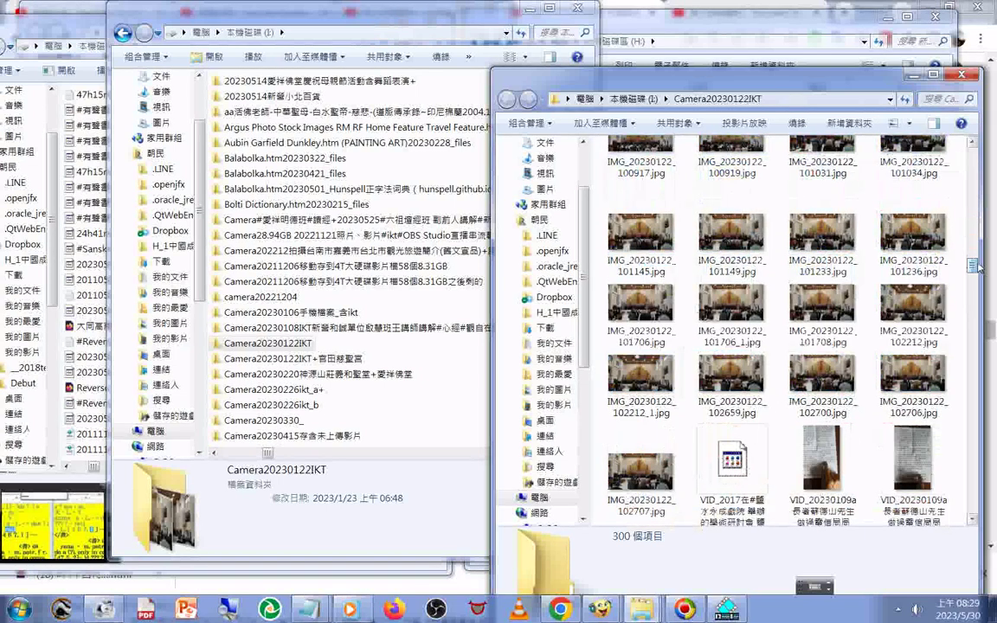
# View IMG_20230122_101706_1.jpg, zoom in and back out on it, and minimise the photo viewer.
pyautogui.doubleClick(717, 338)
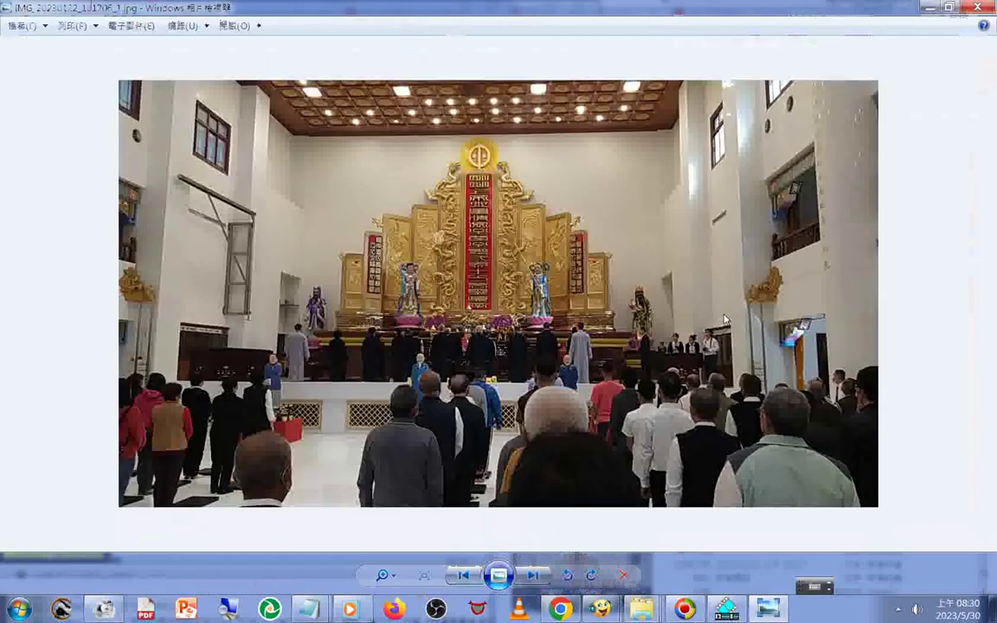
pyautogui.scroll(5, 725, 321)
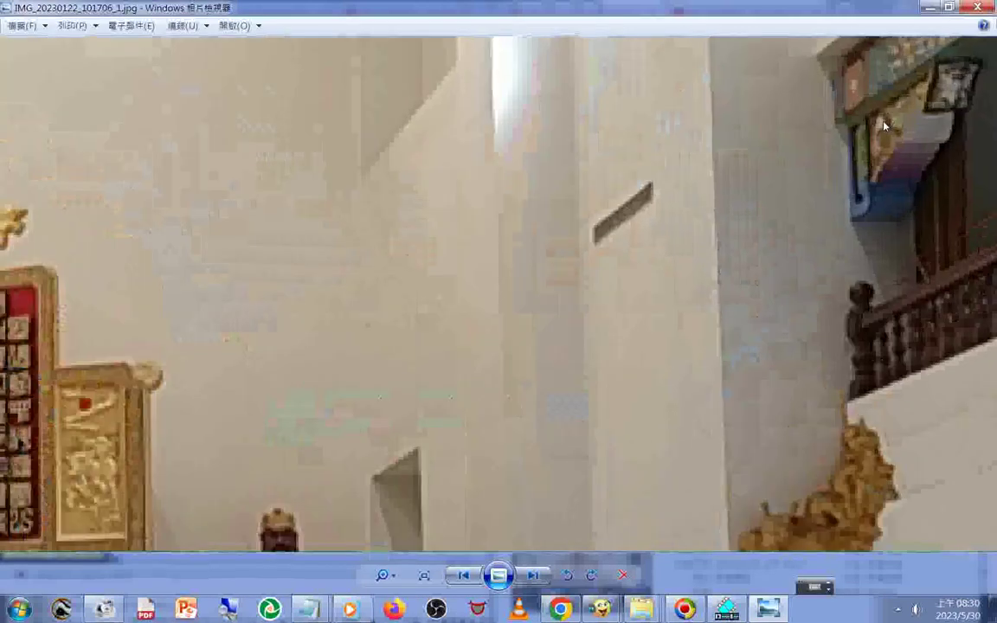
pyautogui.scroll(-5, 884, 126)
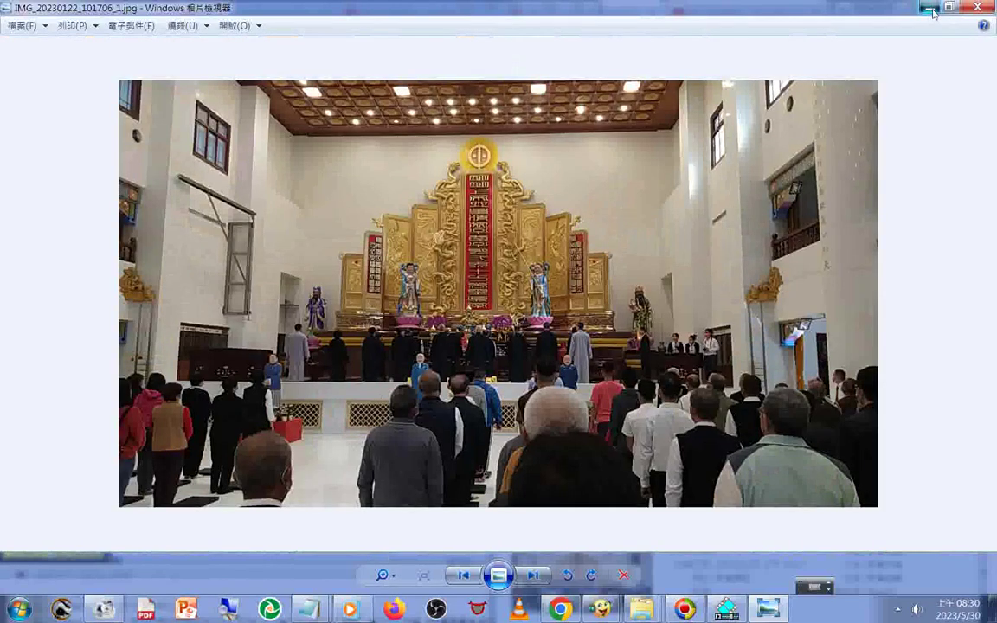
pyautogui.click(930, 11)
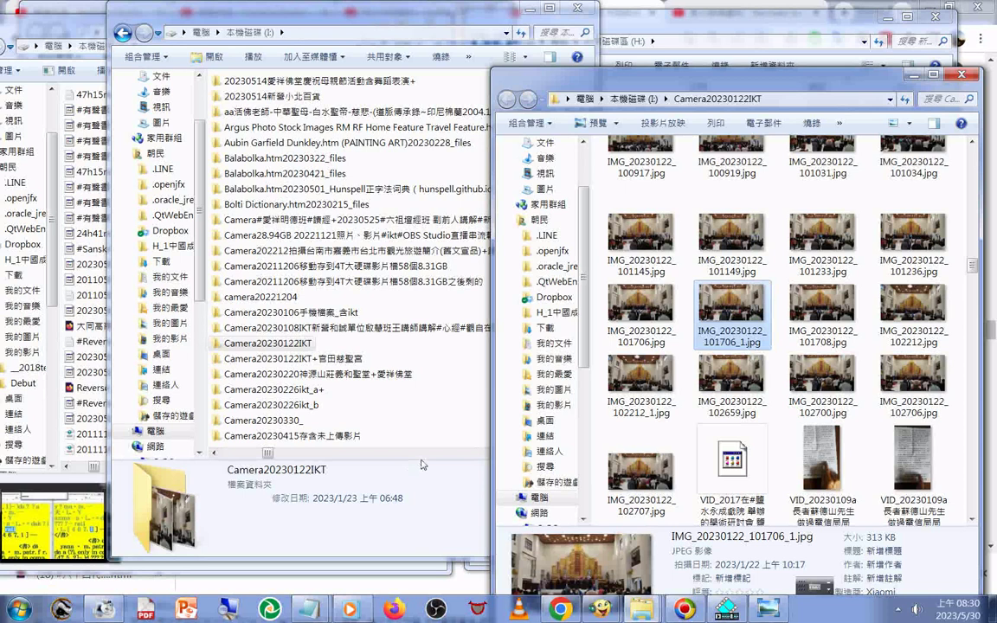
# Open the Camera20230220神源山莊義和聖堂+愛祥佛堂 folder on the I: drive and look through its images.
pyautogui.click(354, 379)
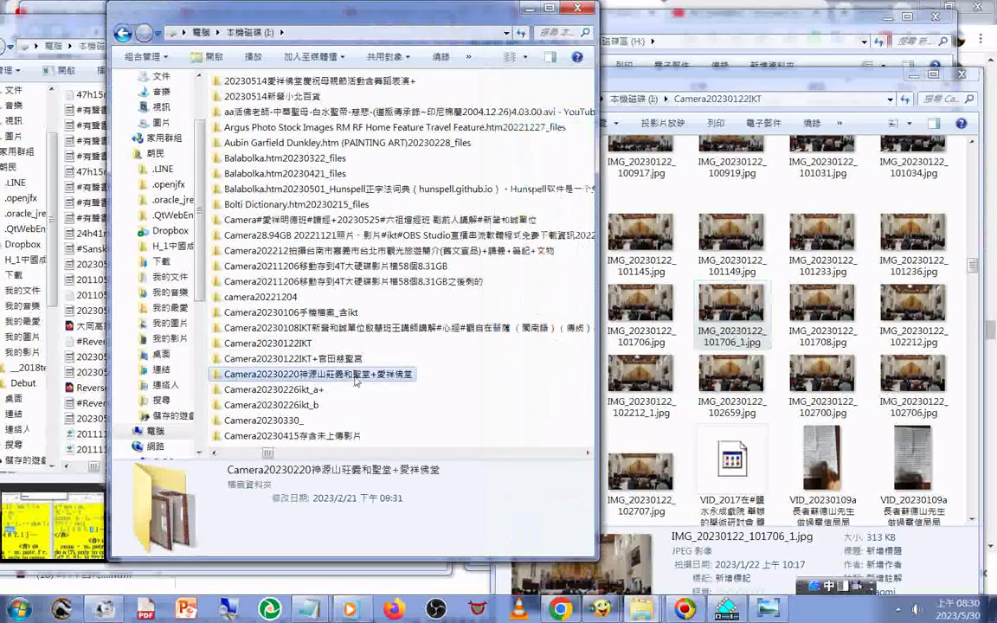
pyautogui.doubleClick(354, 380)
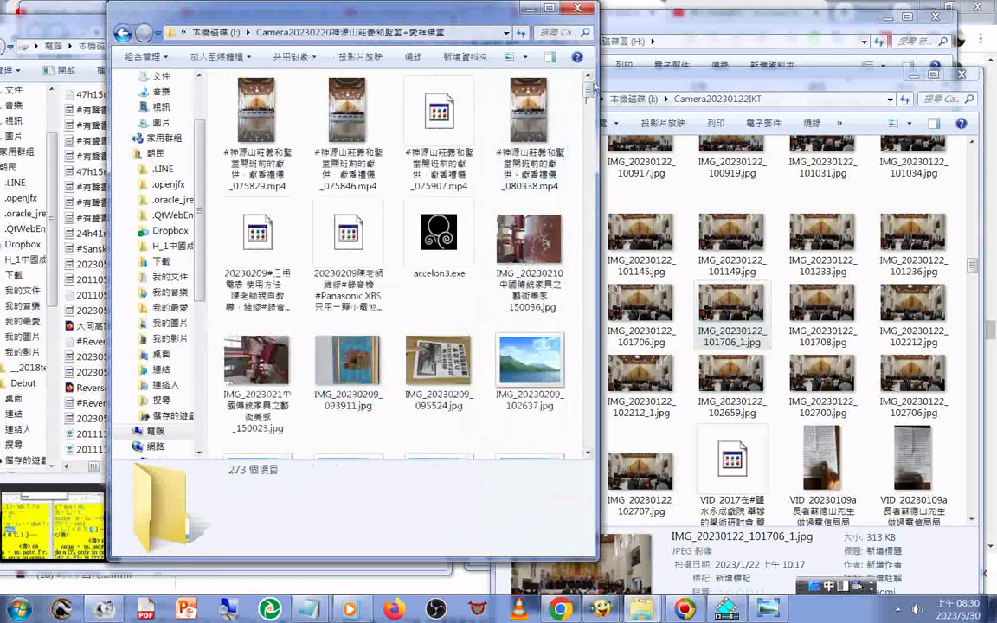
pyautogui.moveTo(593, 83); pyautogui.dragTo(589, 227)
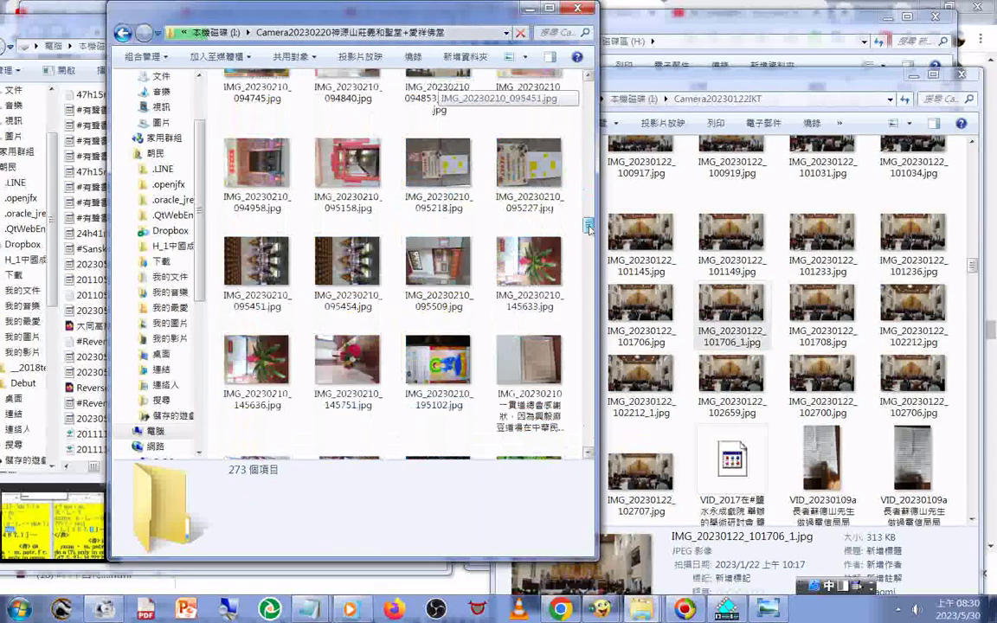
pyautogui.moveTo(588, 227); pyautogui.dragTo(589, 274)
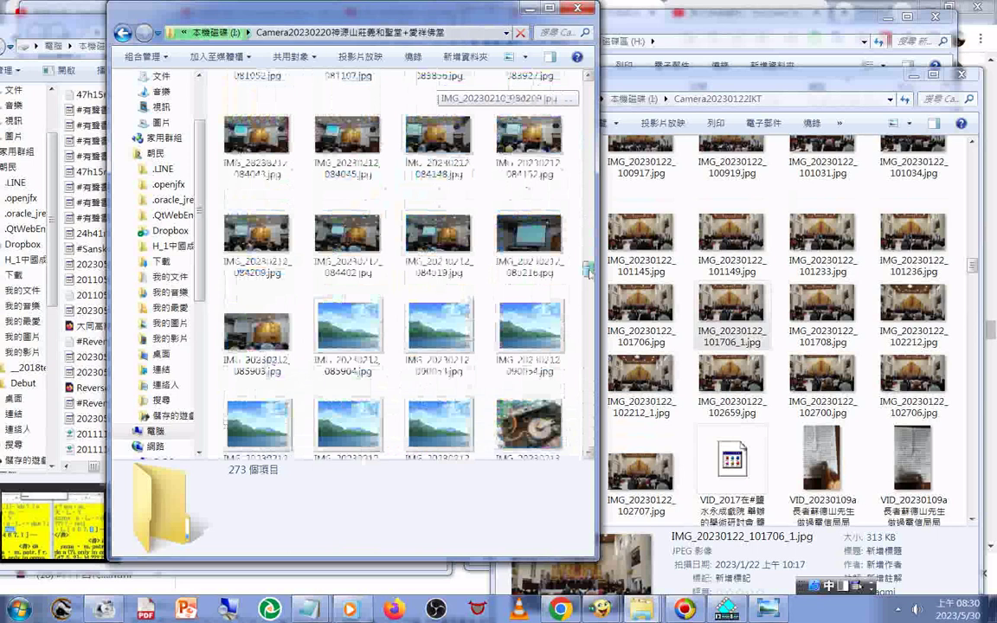
# Place the Camera20230220 folder window beside the Camera20230122IKT window and go back to the I: drive's folder list.
pyautogui.moveTo(589, 270); pyautogui.dragTo(791, 67)
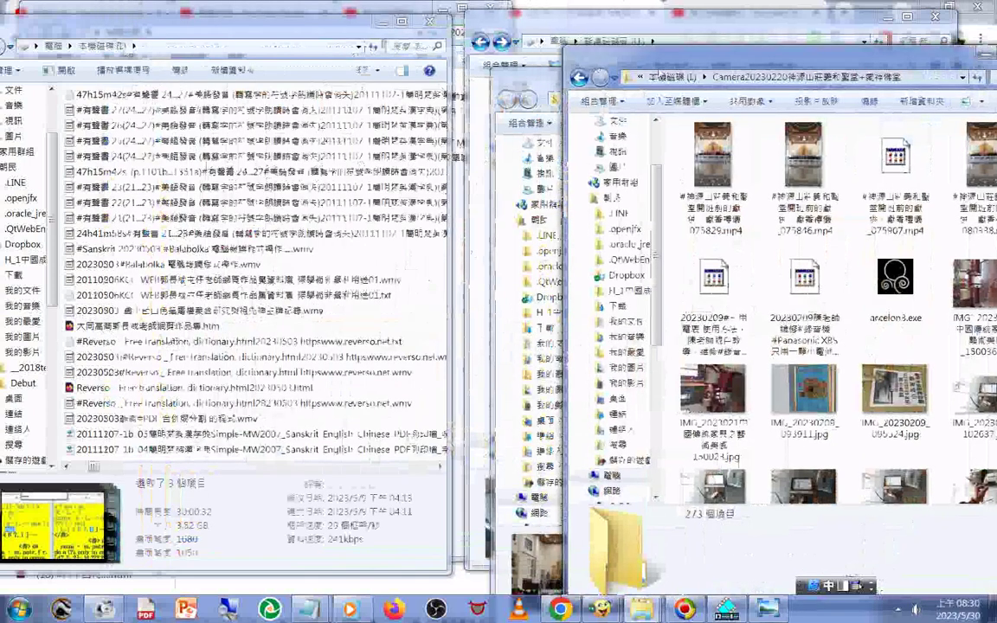
pyautogui.moveTo(658, 76); pyautogui.dragTo(873, 78)
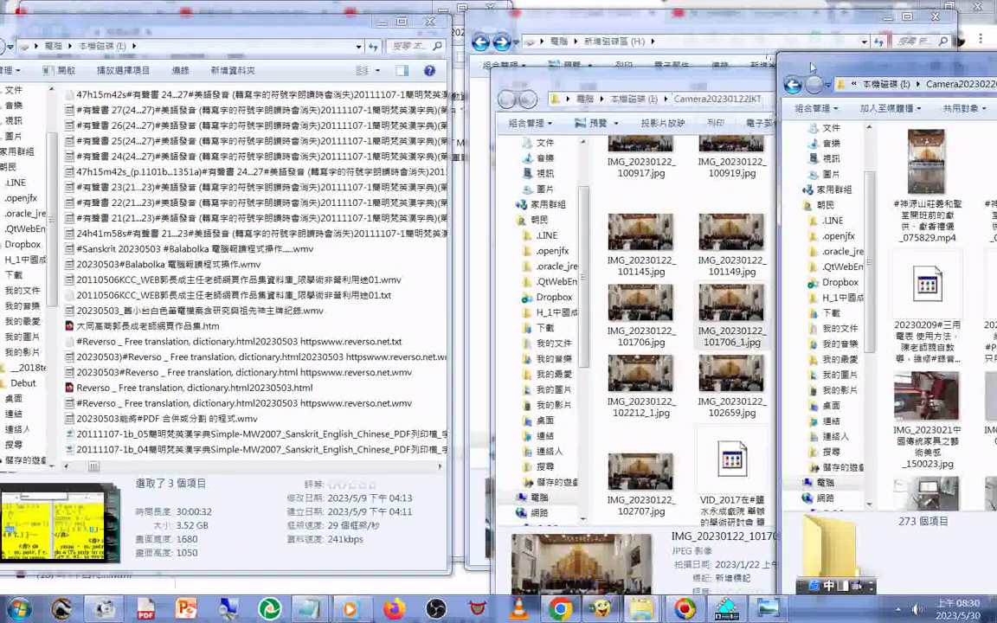
pyautogui.moveTo(818, 68); pyautogui.dragTo(78, 66)
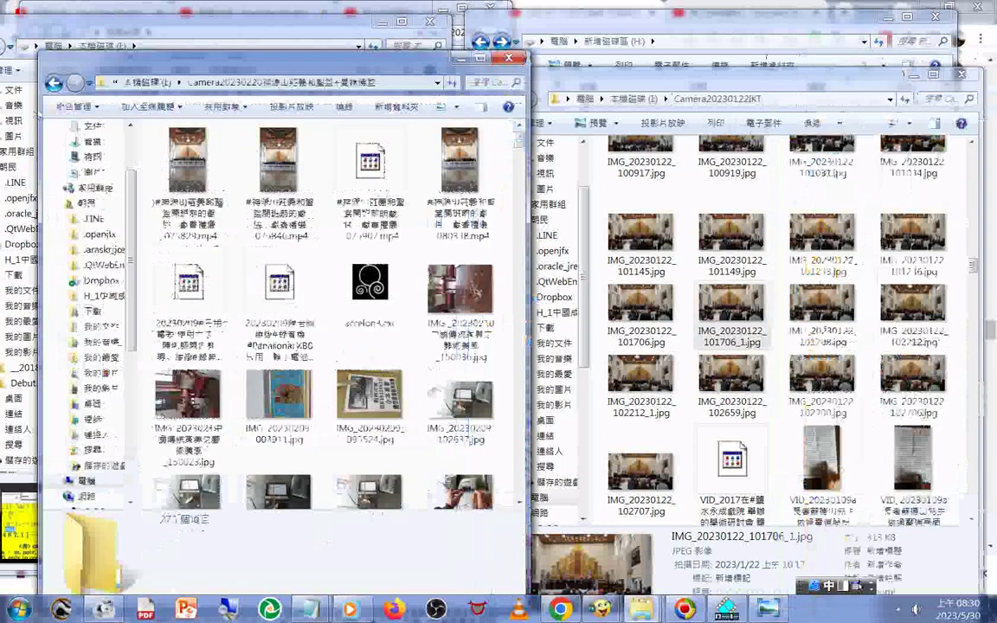
pyautogui.click(52, 82)
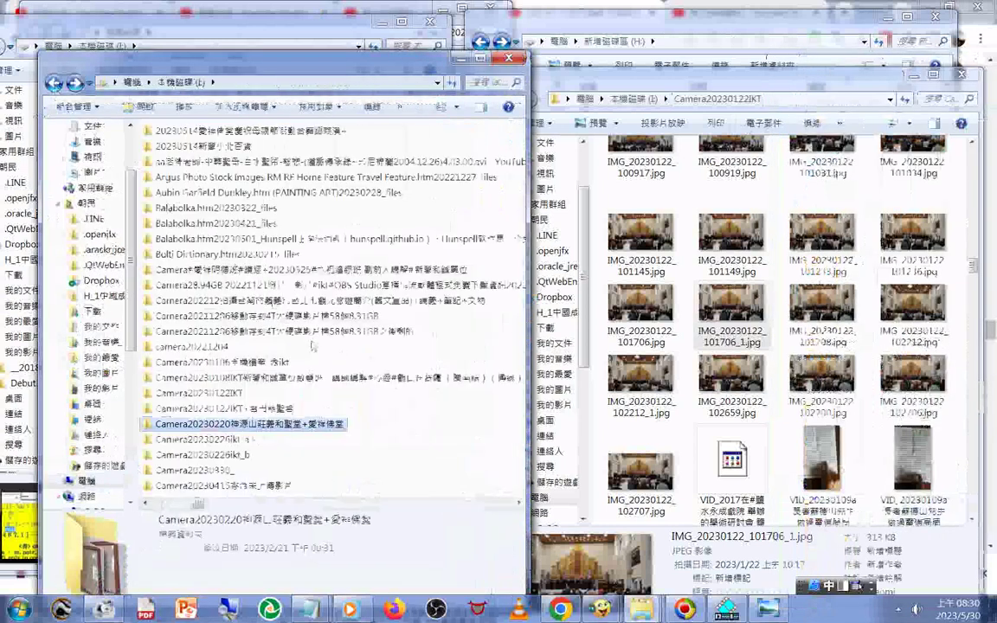